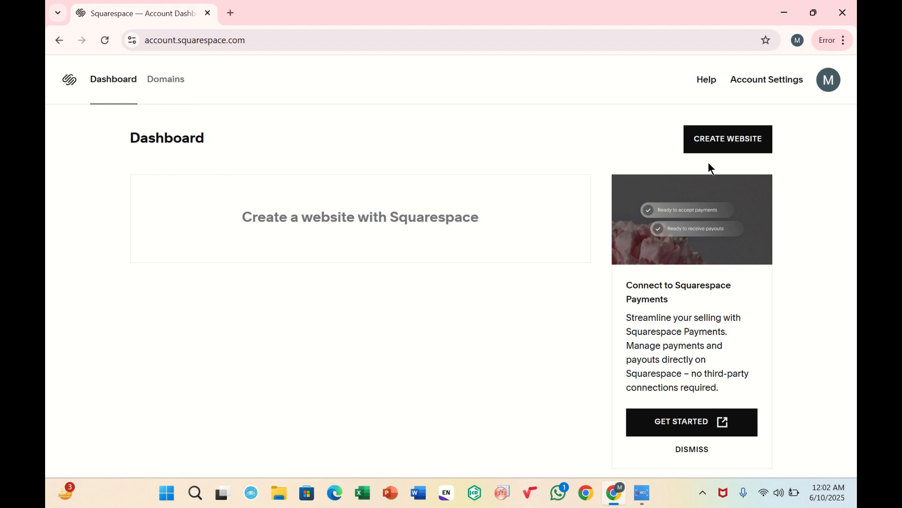
Start creating a new website and choose Education as the site topic.
{"action": "left_click", "coordinate": [718, 150]}
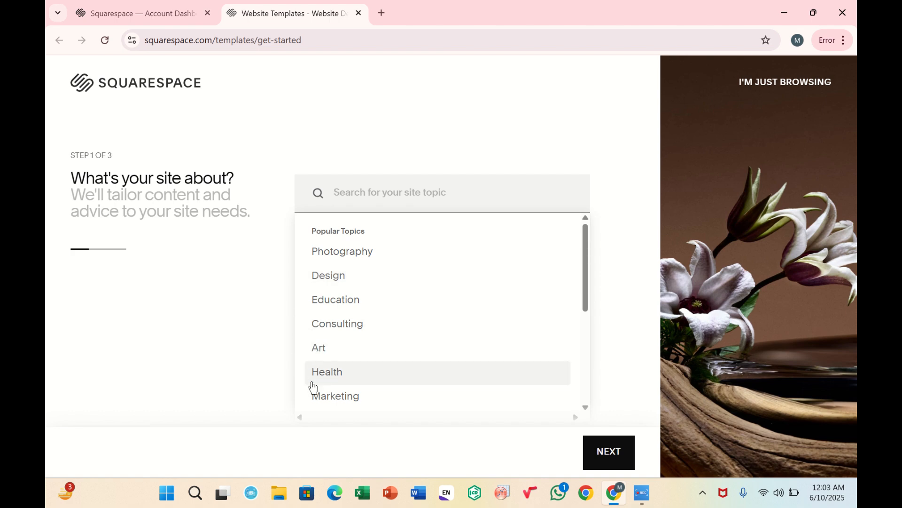
{"action": "scroll", "coordinate": [312, 379], "scroll_direction": "down", "scroll_amount": 4}
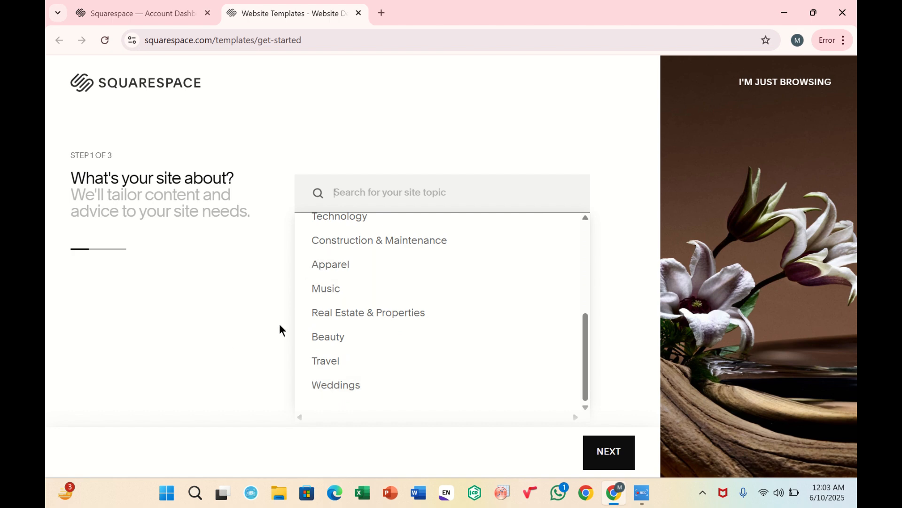
{"action": "scroll", "coordinate": [347, 303], "scroll_direction": "up", "scroll_amount": 5}
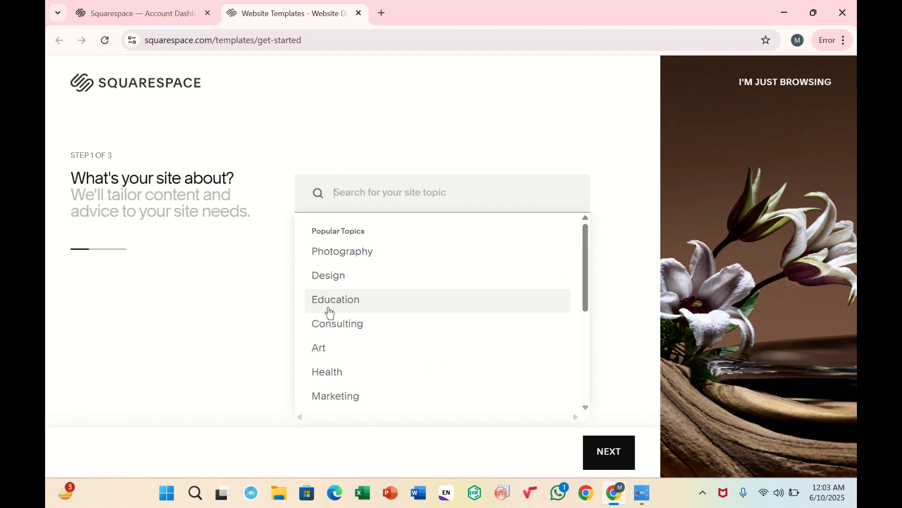
{"action": "left_click", "coordinate": [329, 312]}
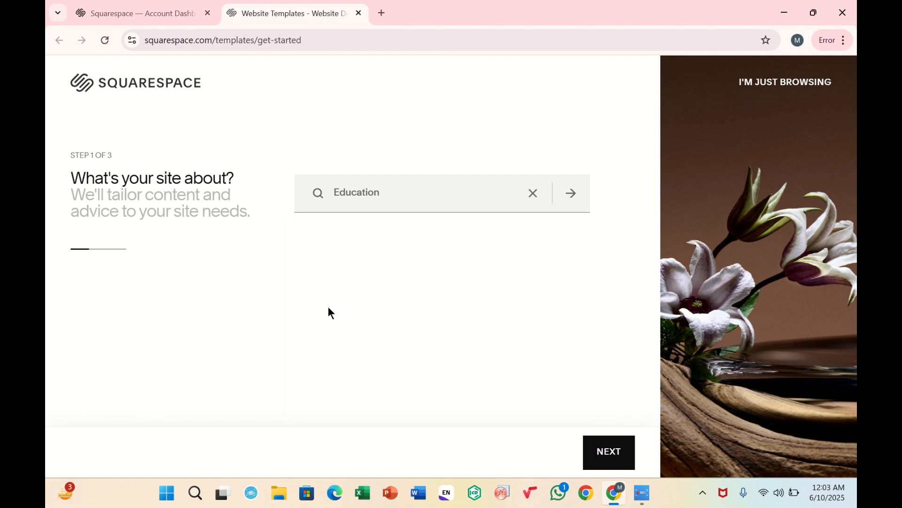
{"action": "left_click", "coordinate": [621, 459]}
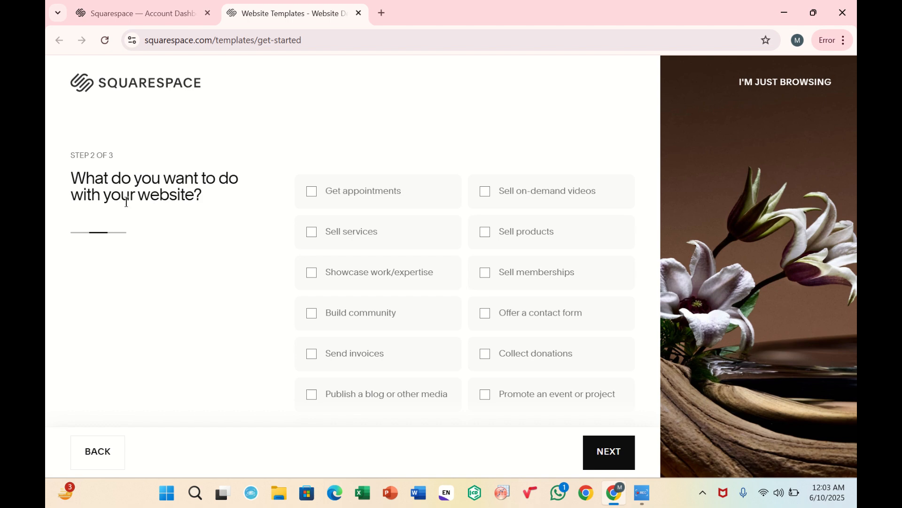
Select the site goals Get appointments, Collect donations, Promote an event or project, Build community and Showcase work/expertise.
{"action": "left_click", "coordinate": [319, 189]}
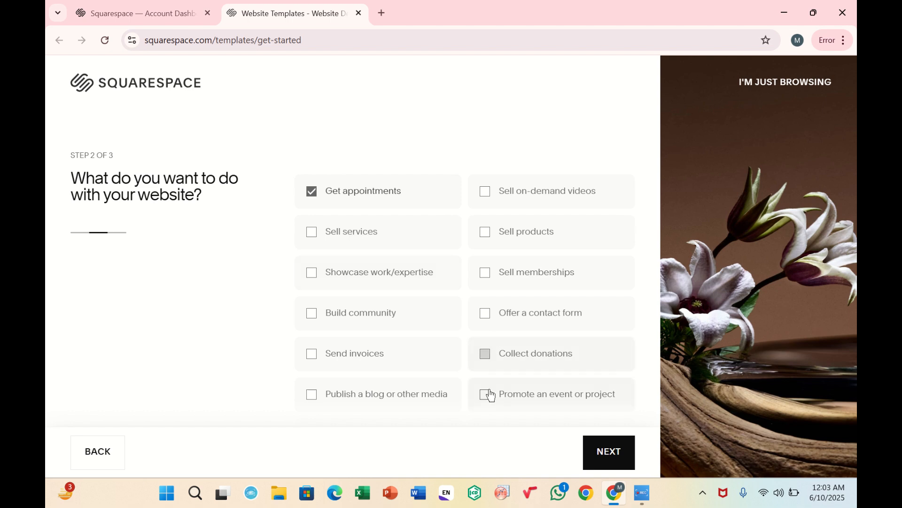
{"action": "left_click", "coordinate": [490, 370]}
{"action": "left_click", "coordinate": [494, 408]}
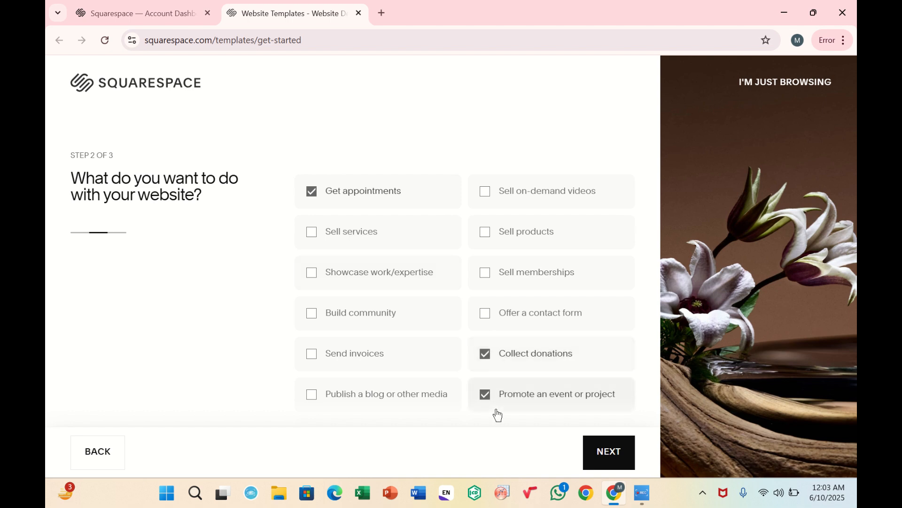
{"action": "left_click", "coordinate": [364, 316]}
{"action": "left_click", "coordinate": [379, 273]}
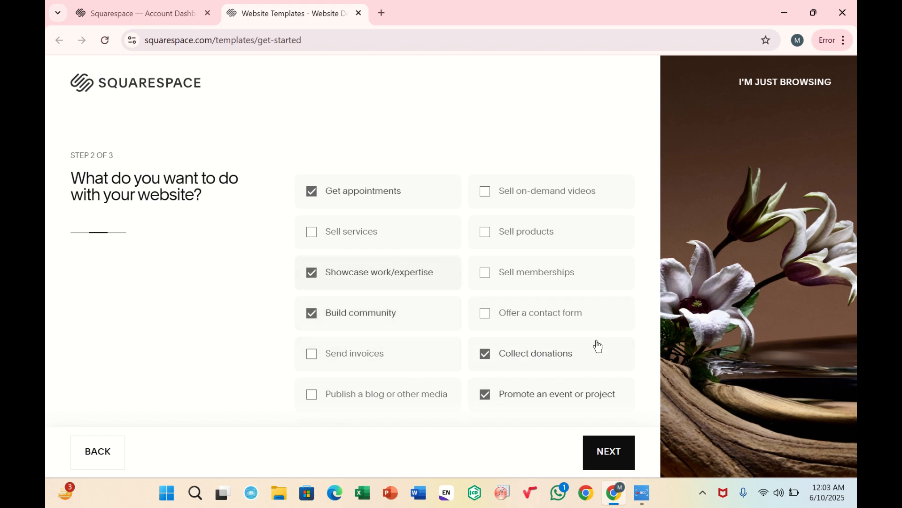
{"action": "left_click", "coordinate": [610, 445]}
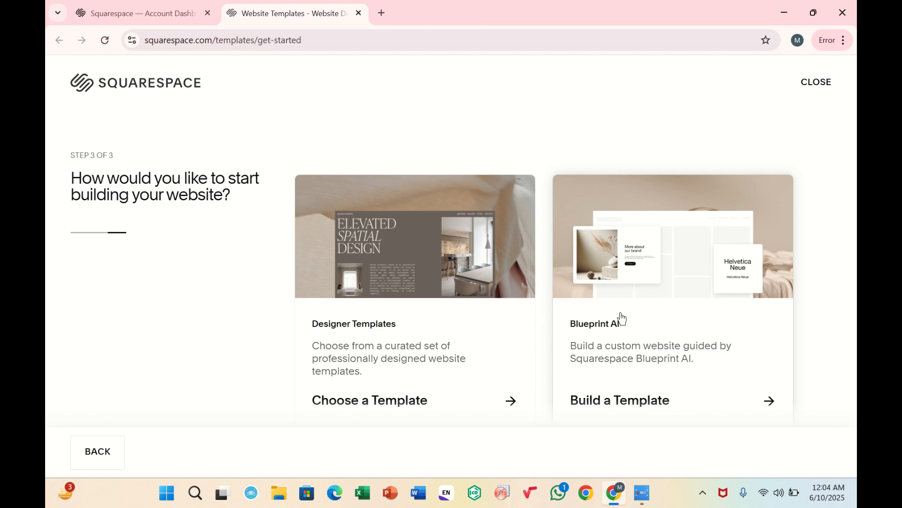
Browse the designer templates and start the website with the Minoru design.
{"action": "left_click", "coordinate": [456, 289]}
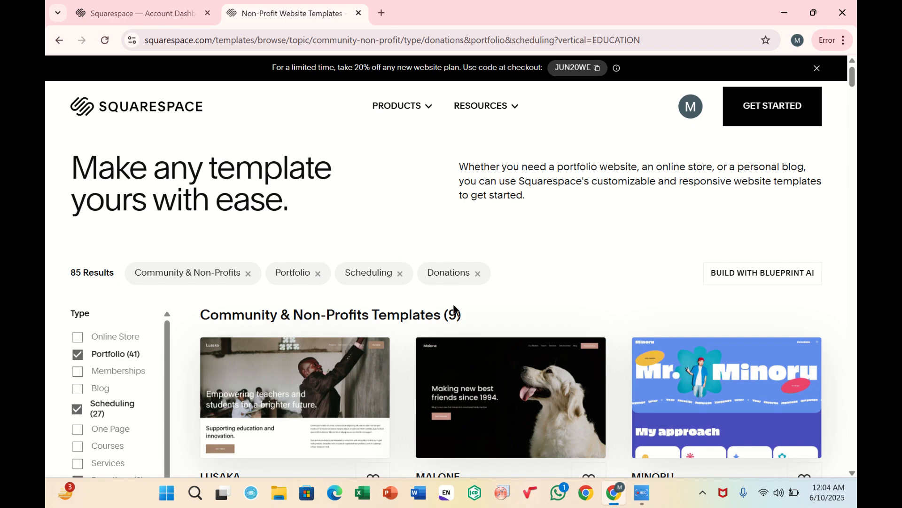
{"action": "scroll", "coordinate": [460, 343], "scroll_direction": "down", "scroll_amount": 5}
{"action": "scroll", "coordinate": [461, 364], "scroll_direction": "down", "scroll_amount": 6}
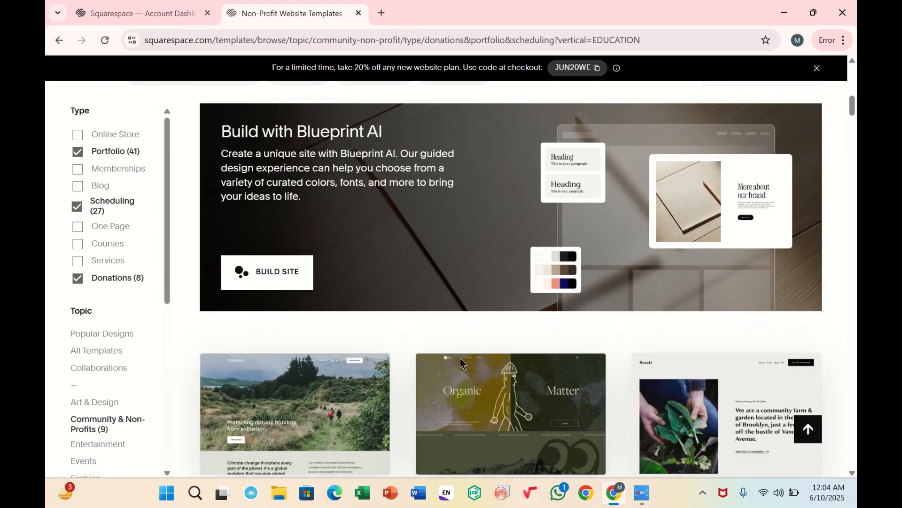
{"action": "scroll", "coordinate": [460, 357], "scroll_direction": "up", "scroll_amount": 12}
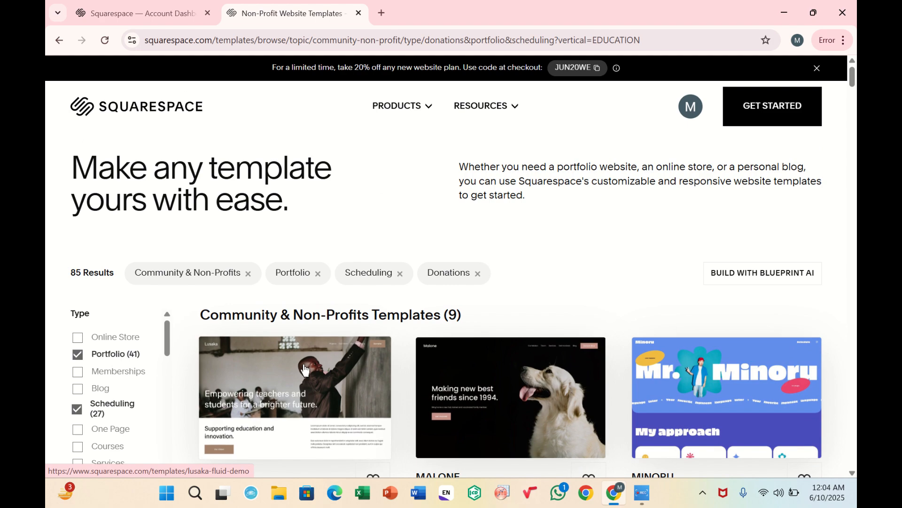
{"action": "scroll", "coordinate": [304, 365], "scroll_direction": "down", "scroll_amount": 8}
{"action": "scroll", "coordinate": [304, 365], "scroll_direction": "up", "scroll_amount": 3}
{"action": "scroll", "coordinate": [303, 365], "scroll_direction": "up", "scroll_amount": 6}
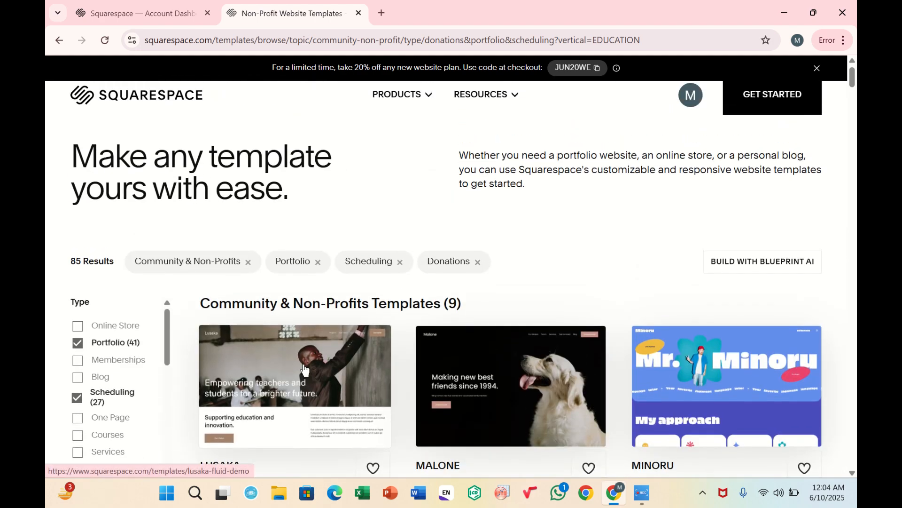
{"action": "scroll", "coordinate": [431, 405], "scroll_direction": "down", "scroll_amount": 3}
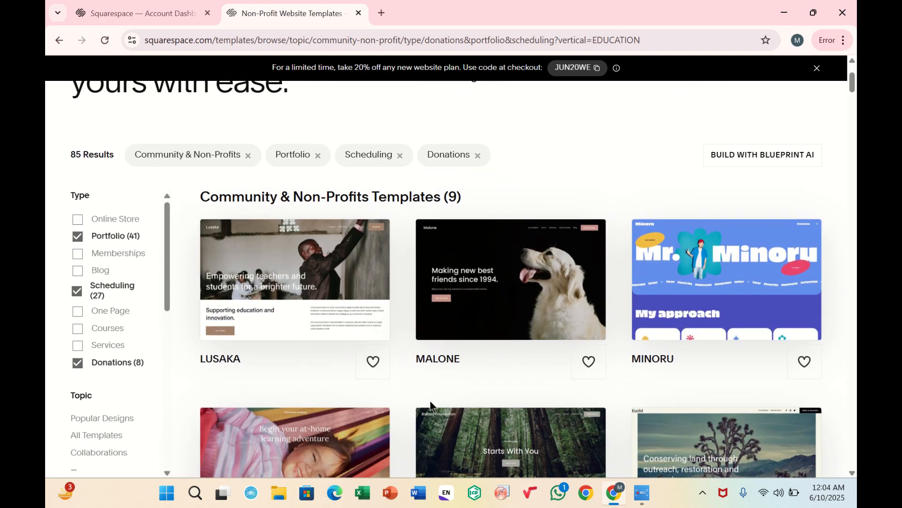
{"action": "left_click", "coordinate": [687, 289]}
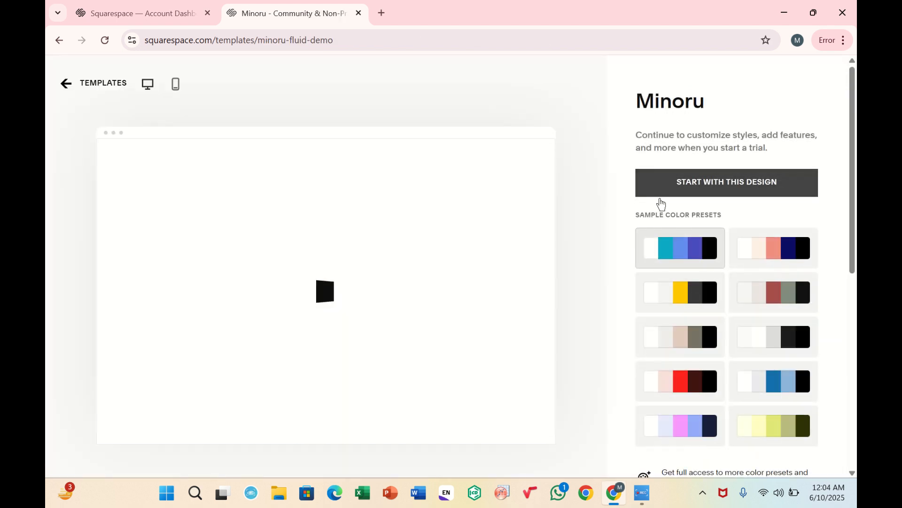
{"action": "left_click", "coordinate": [675, 192]}
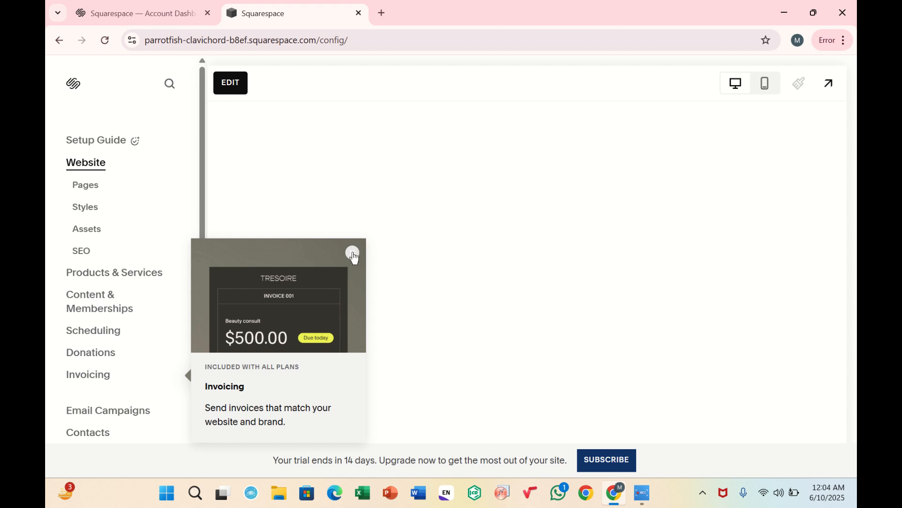
Dismiss the invoicing tip and open the site title settings in the site header editor.
{"action": "left_click", "coordinate": [353, 254]}
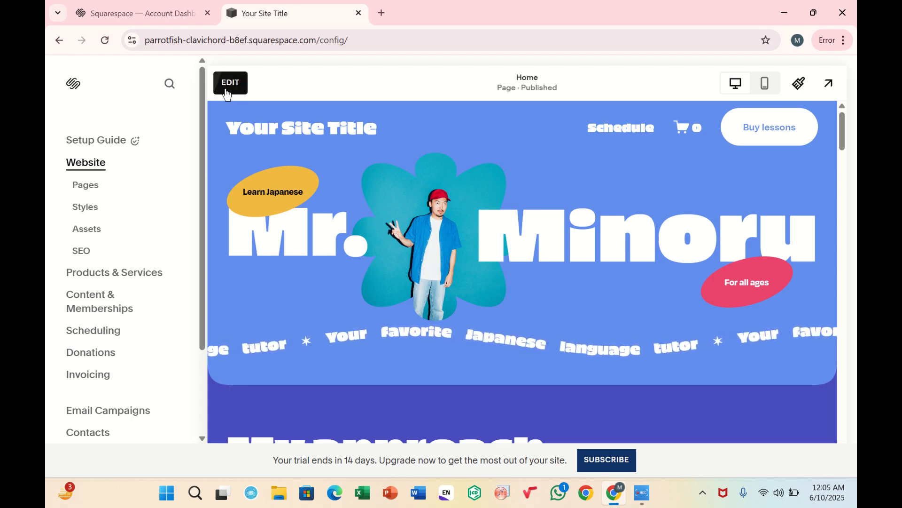
{"action": "left_click", "coordinate": [227, 91]}
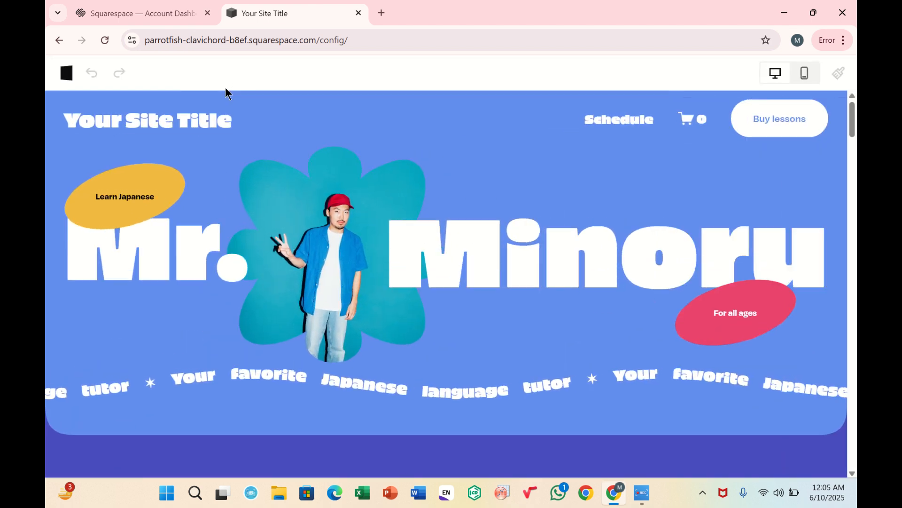
{"action": "mouse_move", "coordinate": [216, 122]}
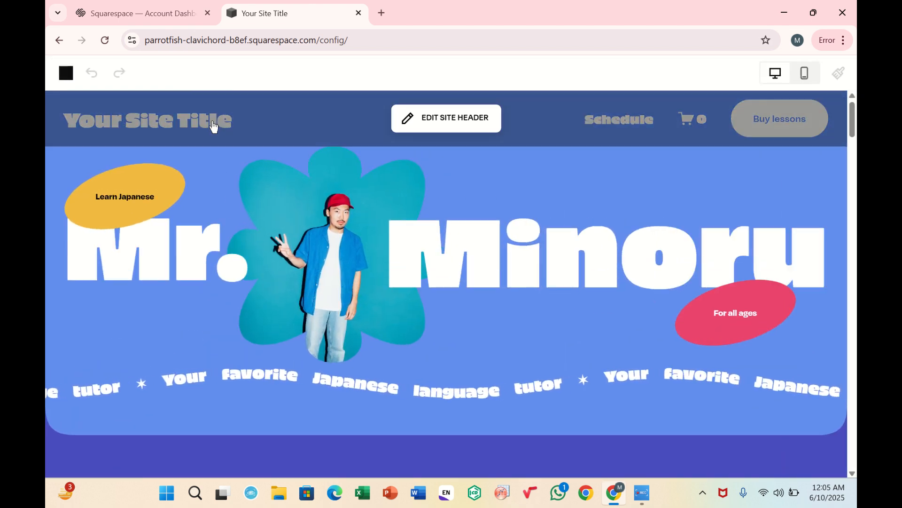
{"action": "left_click", "coordinate": [476, 128]}
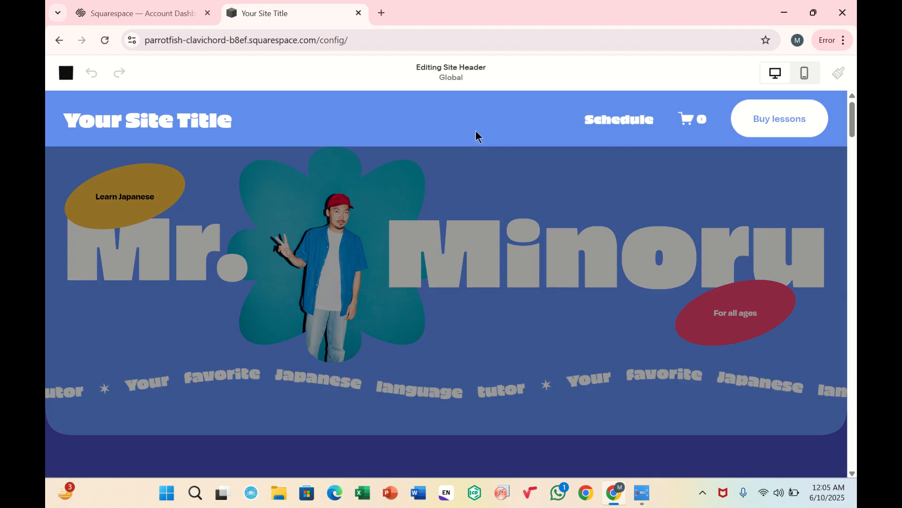
{"action": "left_click", "coordinate": [220, 123]}
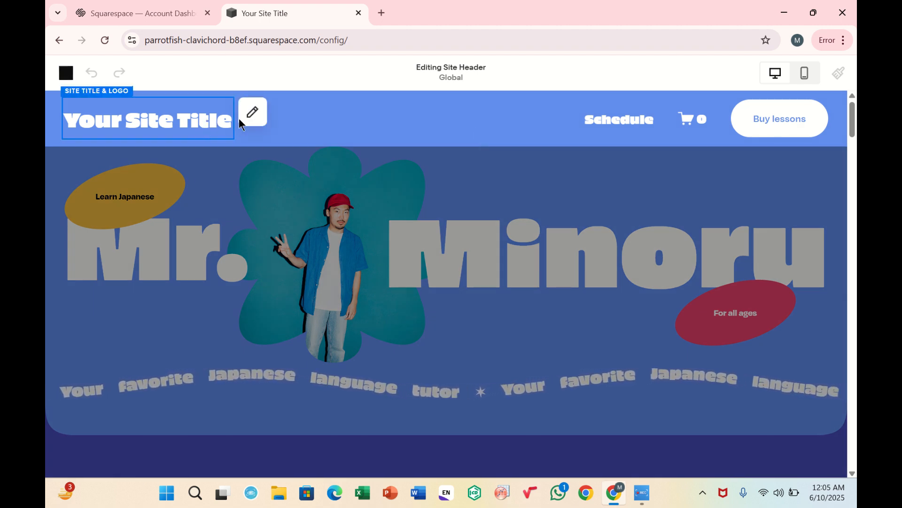
{"action": "left_click", "coordinate": [251, 122]}
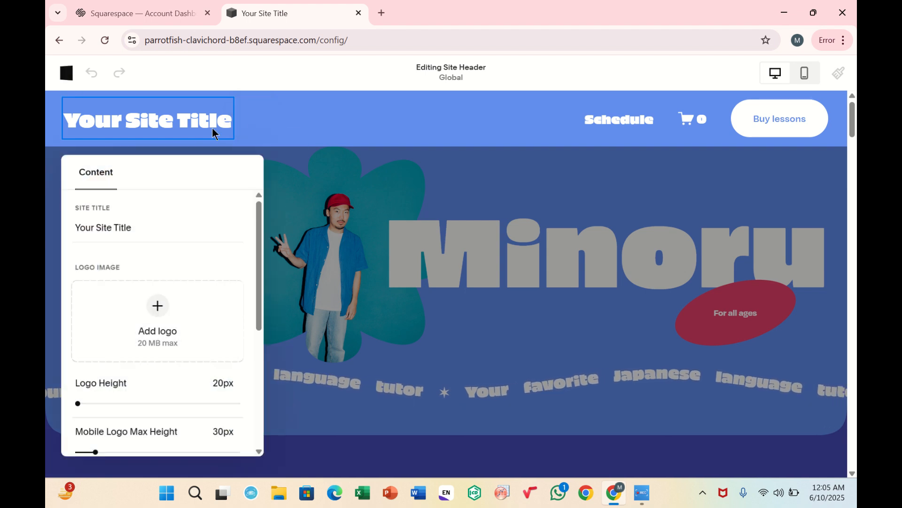
Change the site title to summer color, save the header and exit the editor.
{"action": "left_click", "coordinate": [144, 230]}
{"action": "key", "text": "BackSpace"}
{"action": "key", "text": "BackSpace"}
{"action": "key", "text": "BackSpace"}
{"action": "key", "text": "BackSpace"}
{"action": "key", "text": "BackSpace"}
{"action": "key", "text": "BackSpace"}
{"action": "key", "text": "BackSpace"}
{"action": "key", "text": "BackSpace"}
{"action": "key", "text": "BackSpace"}
{"action": "key", "text": "BackSpace"}
{"action": "key", "text": "BackSpace"}
{"action": "key", "text": "BackSpace"}
{"action": "key", "text": "BackSpace"}
{"action": "key", "text": "BackSpace"}
{"action": "key", "text": "BackSpace"}
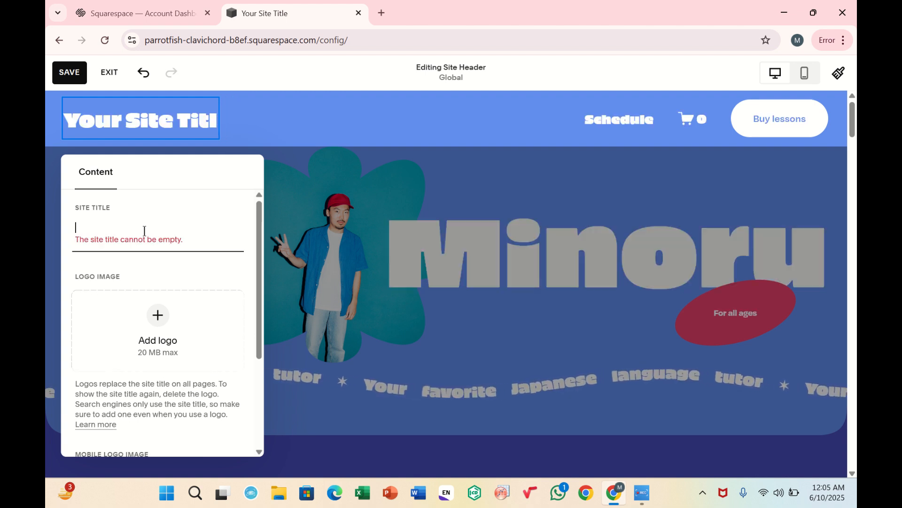
{"action": "type", "text": "summe"}
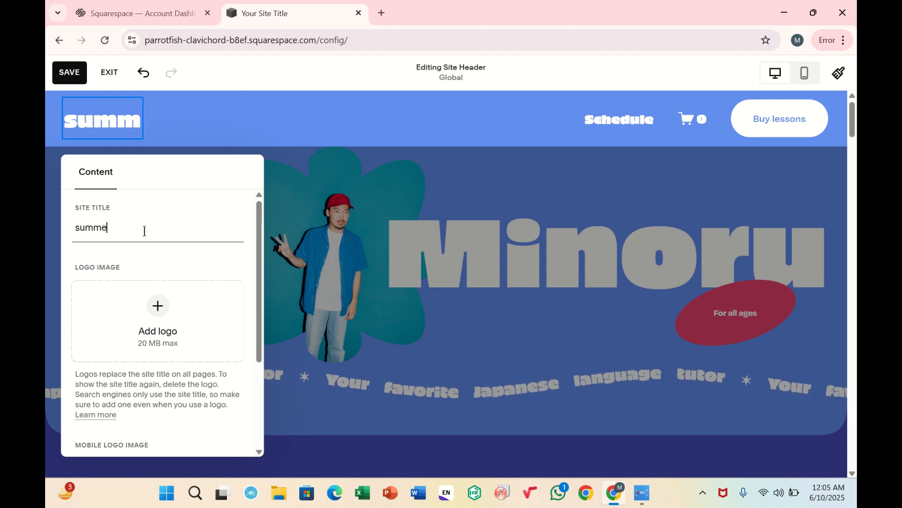
{"action": "type", "text": "r colo"}
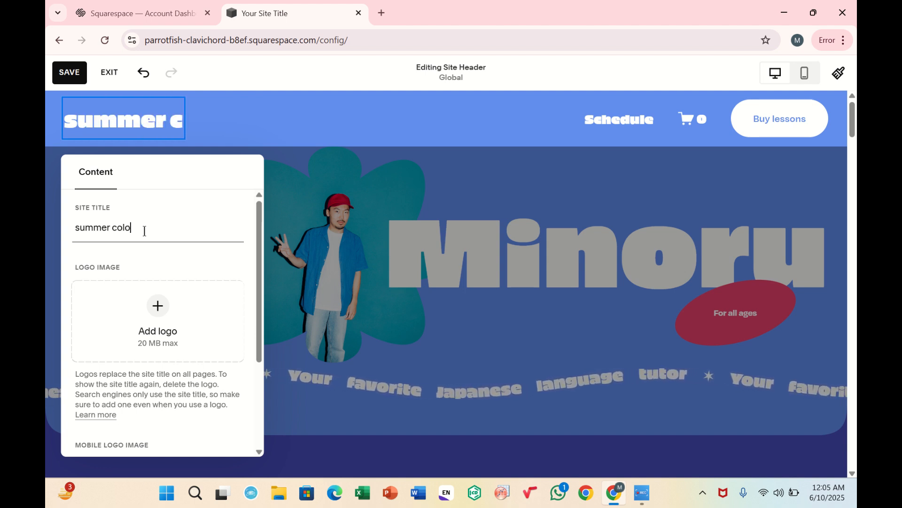
{"action": "type", "text": "r"}
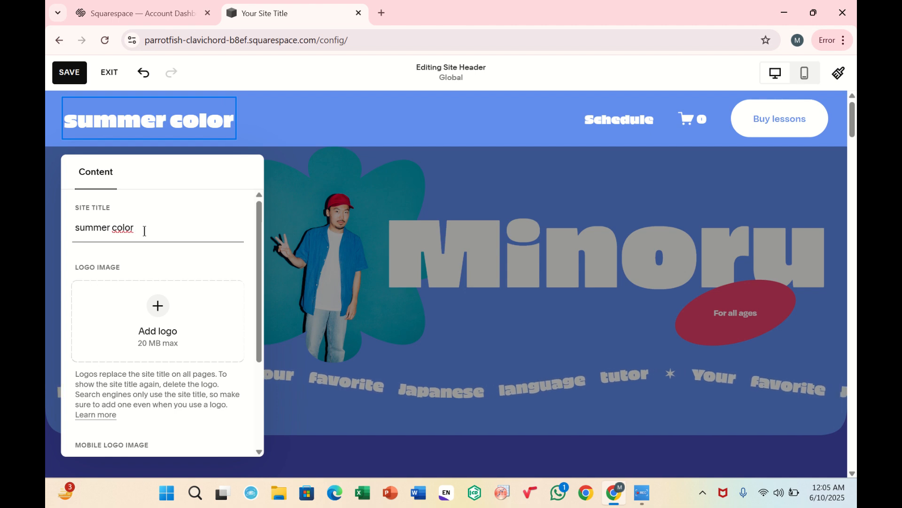
{"action": "left_click", "coordinate": [282, 224]}
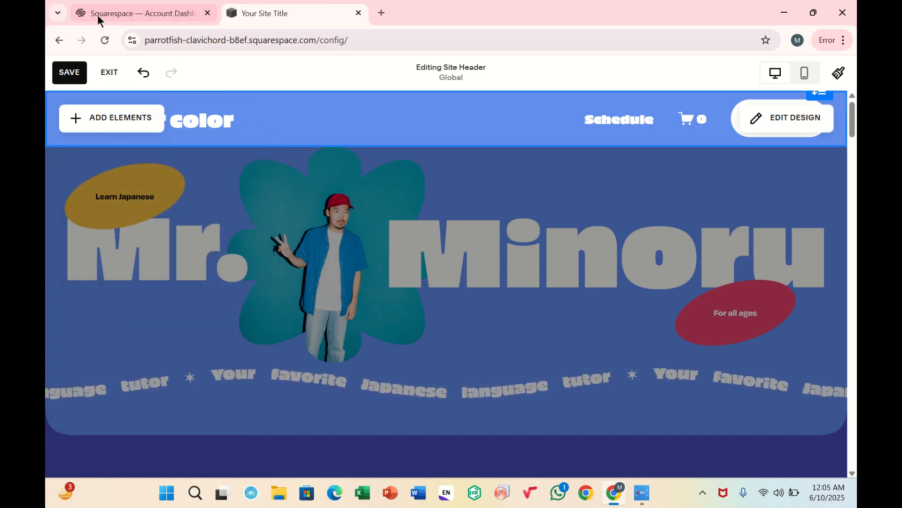
{"action": "left_click", "coordinate": [70, 79]}
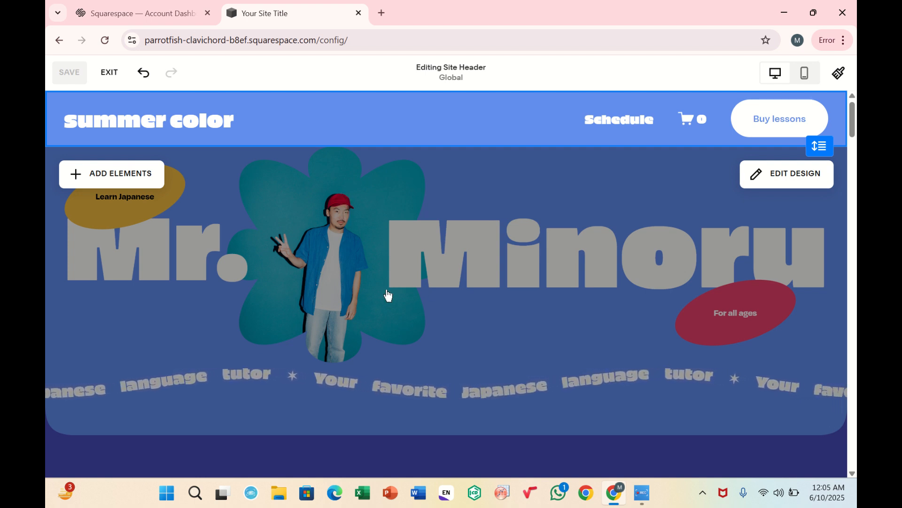
{"action": "left_click", "coordinate": [108, 73]}
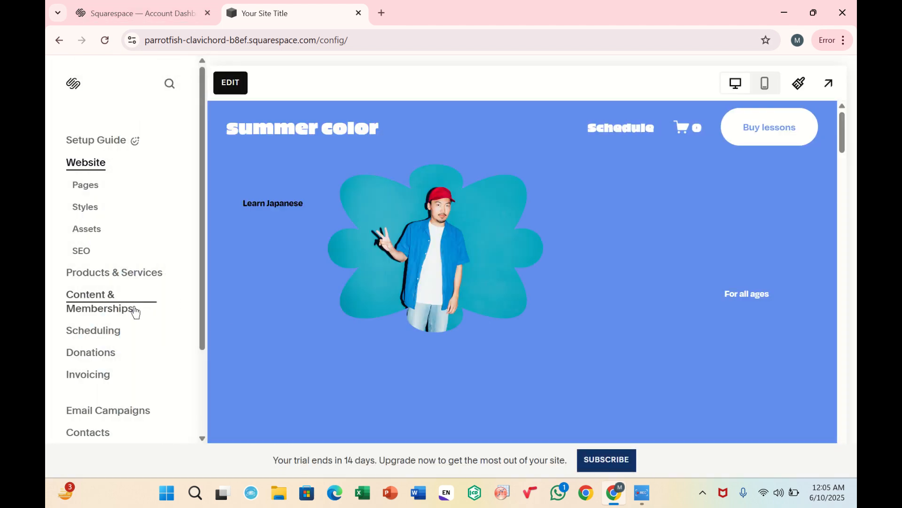
Open the site's pages list and duplicate the Schedule page from its page settings.
{"action": "scroll", "coordinate": [135, 309], "scroll_direction": "down", "scroll_amount": 1}
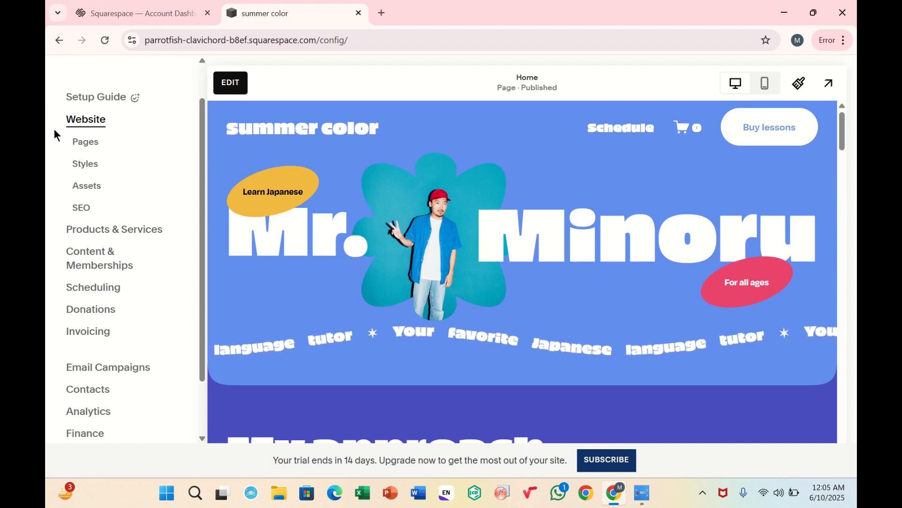
{"action": "left_click", "coordinate": [89, 141]}
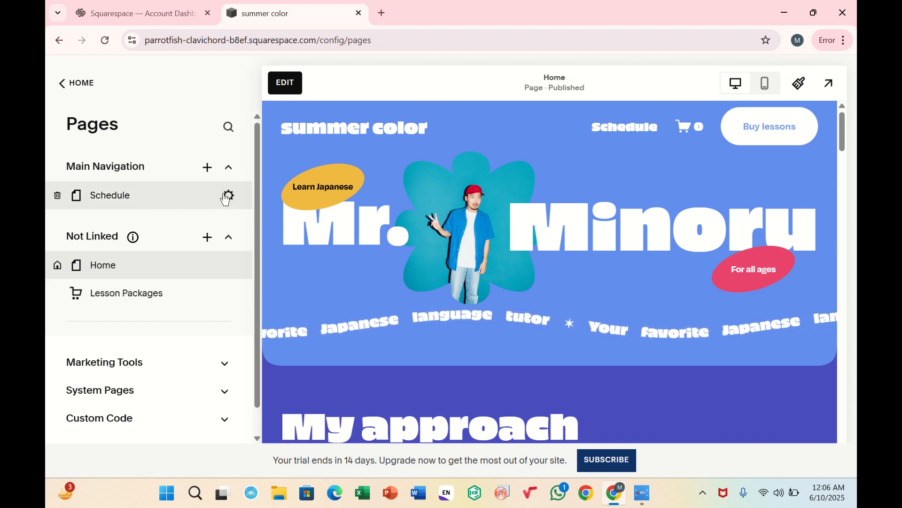
{"action": "left_click", "coordinate": [228, 194]}
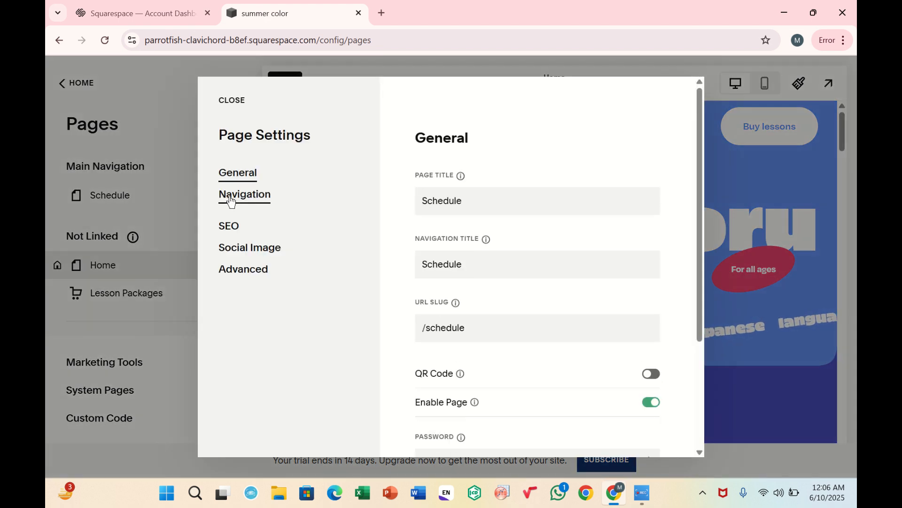
{"action": "scroll", "coordinate": [473, 335], "scroll_direction": "down", "scroll_amount": 3}
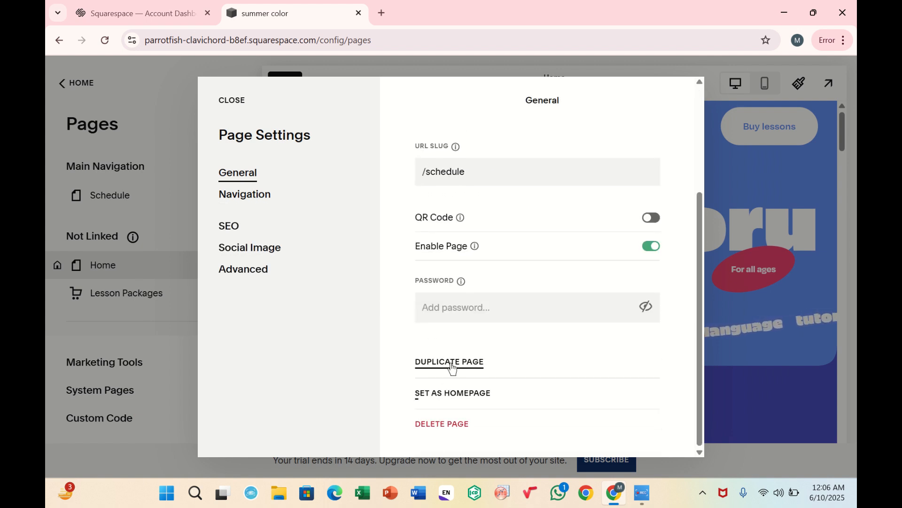
{"action": "left_click", "coordinate": [450, 362]}
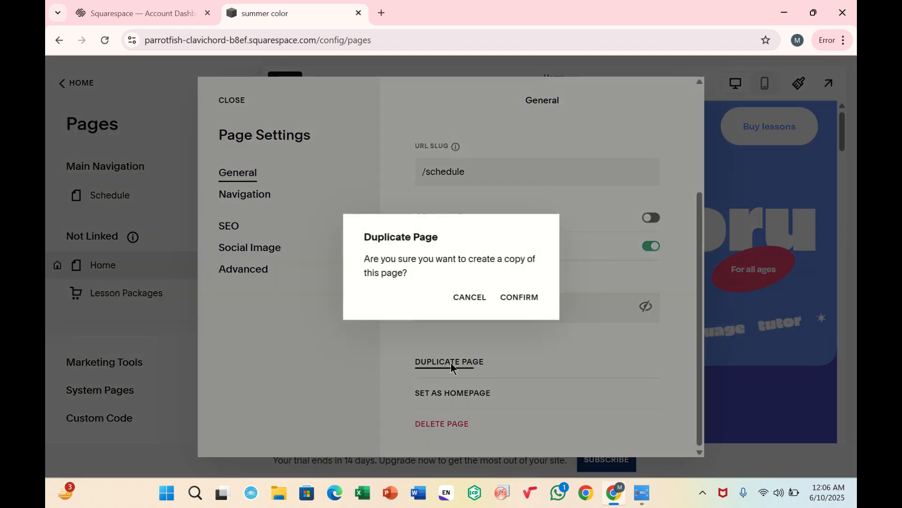
{"action": "left_click", "coordinate": [512, 298]}
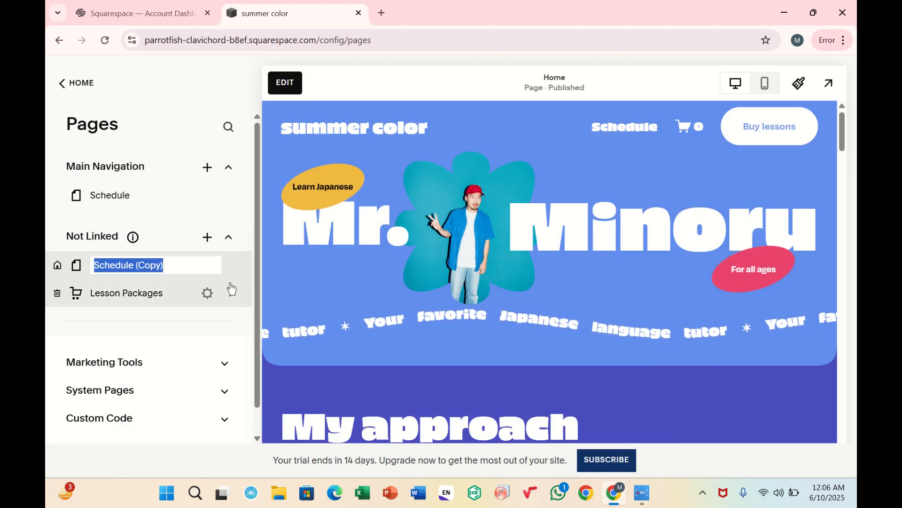
Rename the duplicated page as coming soon page.
{"action": "left_click", "coordinate": [213, 266]}
{"action": "key", "text": "BackSpace"}
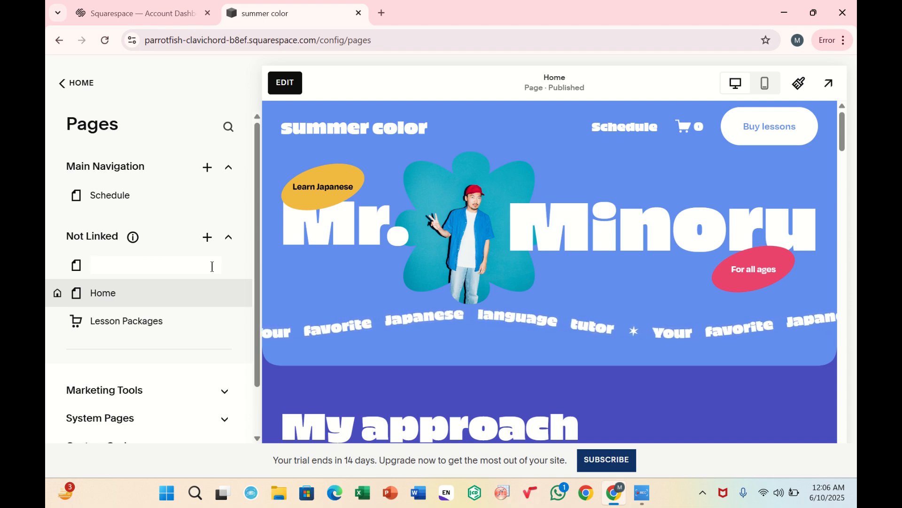
{"action": "type", "text": "com"}
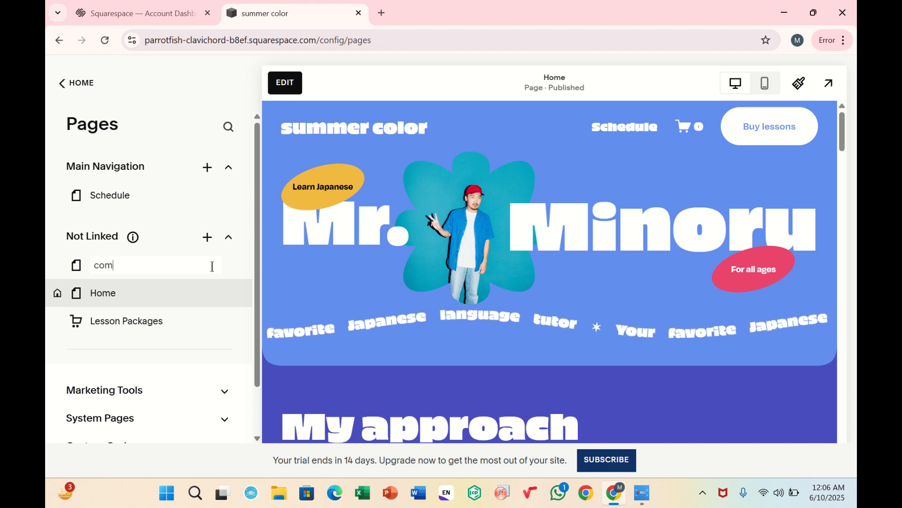
{"action": "type", "text": "ing s"}
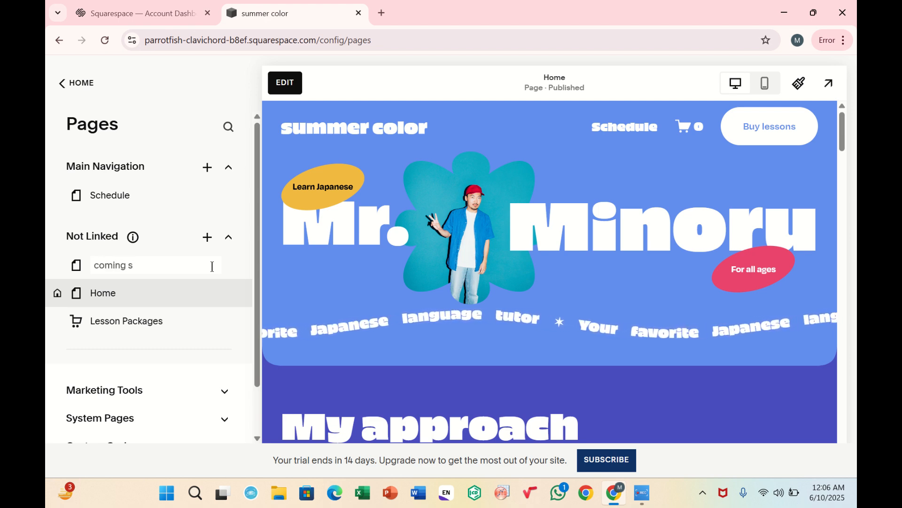
{"action": "type", "text": "oon p"}
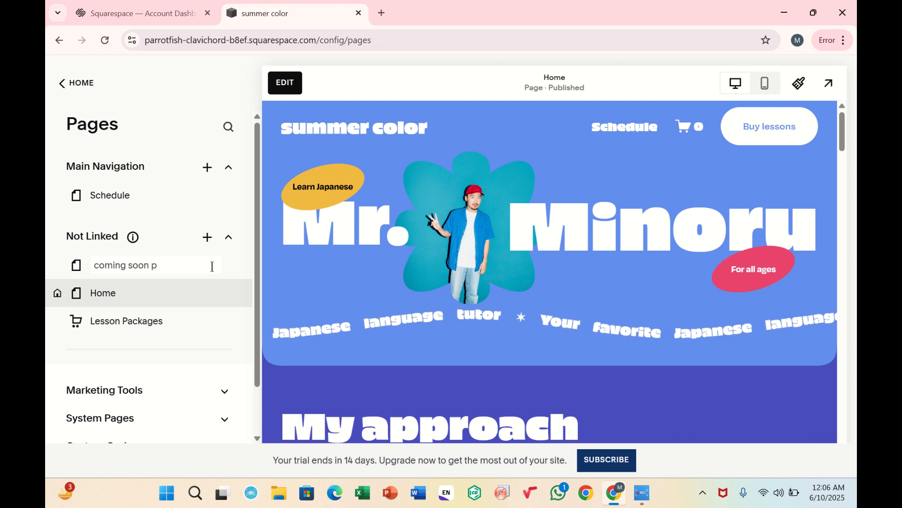
{"action": "type", "text": "age"}
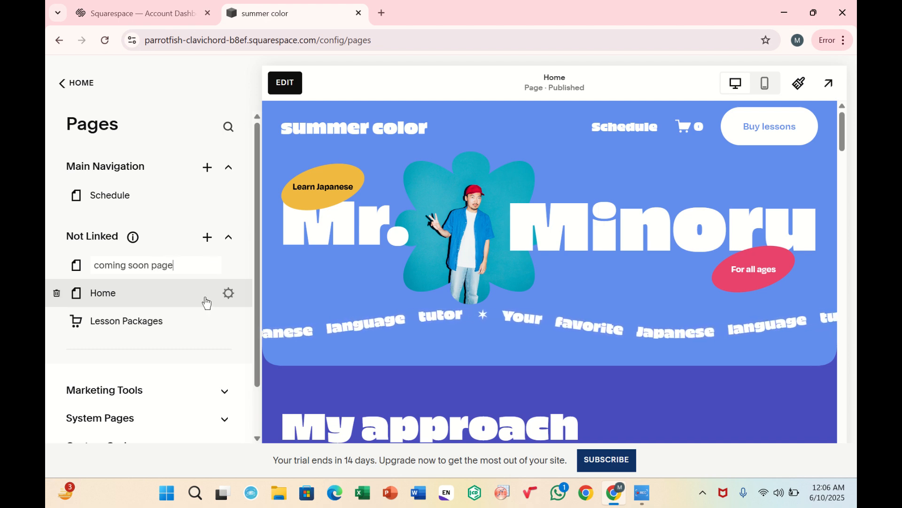
{"action": "key", "text": "Return"}
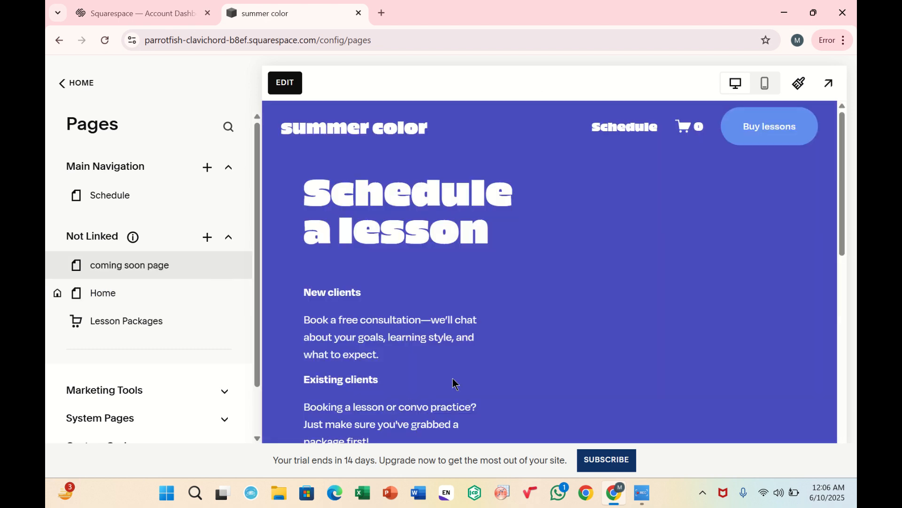
{"action": "scroll", "coordinate": [475, 307], "scroll_direction": "down", "scroll_amount": 3}
{"action": "scroll", "coordinate": [476, 308], "scroll_direction": "up", "scroll_amount": 3}
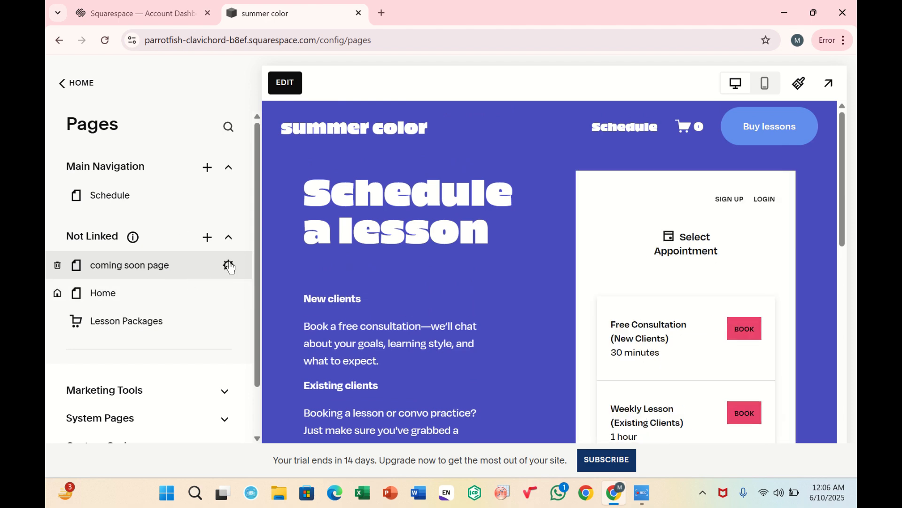
{"action": "left_click", "coordinate": [228, 265]}
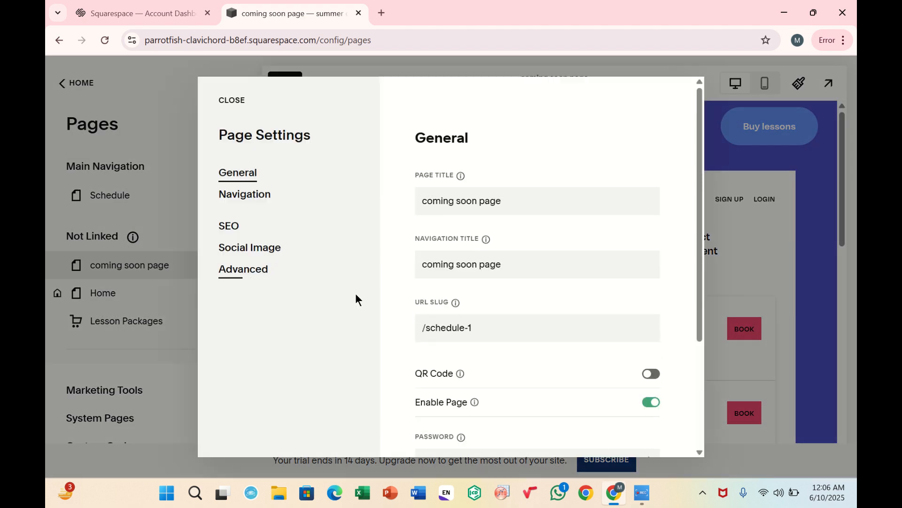
{"action": "scroll", "coordinate": [429, 315], "scroll_direction": "down", "scroll_amount": 3}
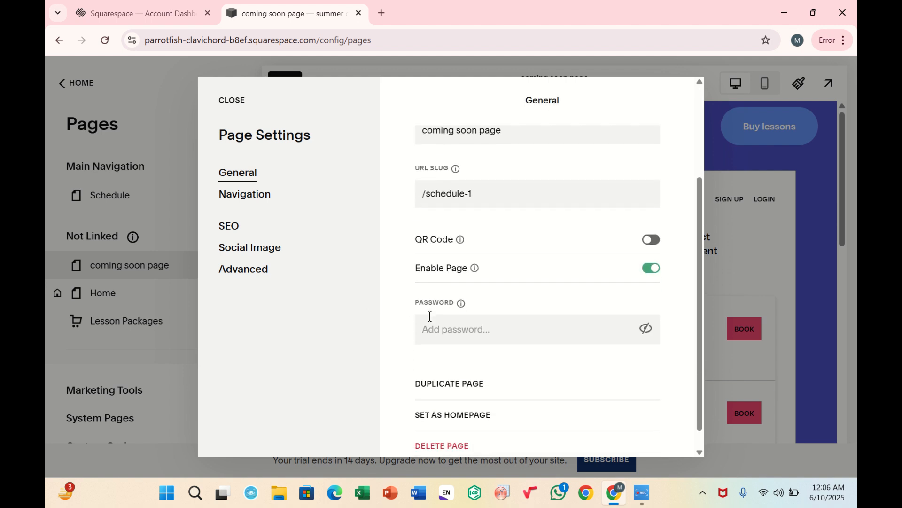
{"action": "scroll", "coordinate": [430, 310], "scroll_direction": "down", "scroll_amount": 1}
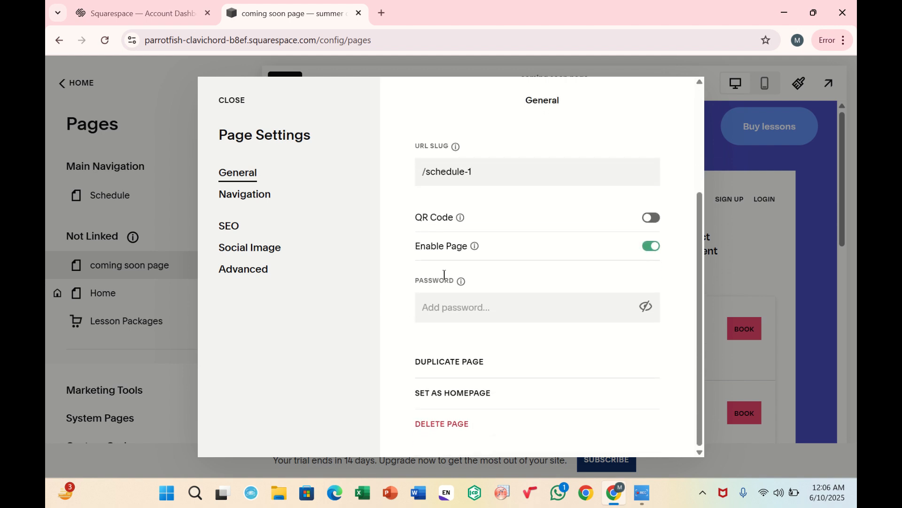
{"action": "left_click", "coordinate": [475, 172]}
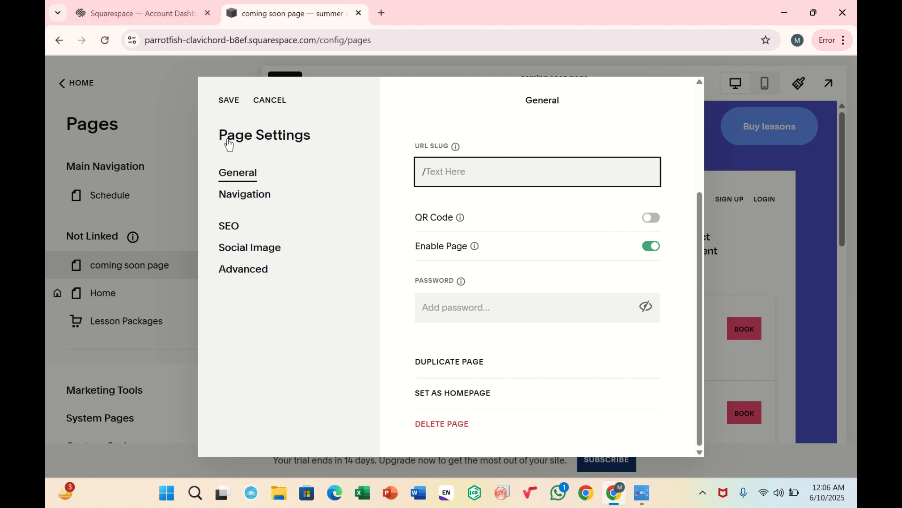
{"action": "left_click", "coordinate": [262, 111]}
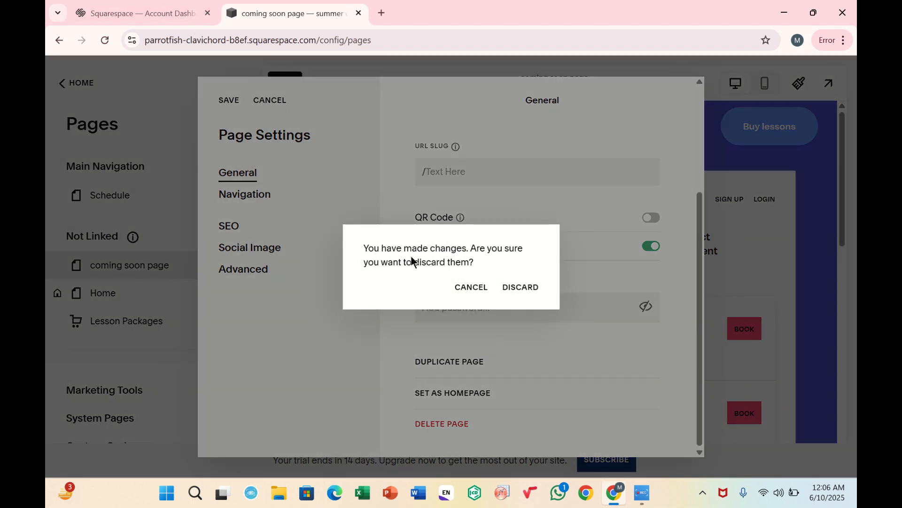
{"action": "left_click", "coordinate": [521, 289]}
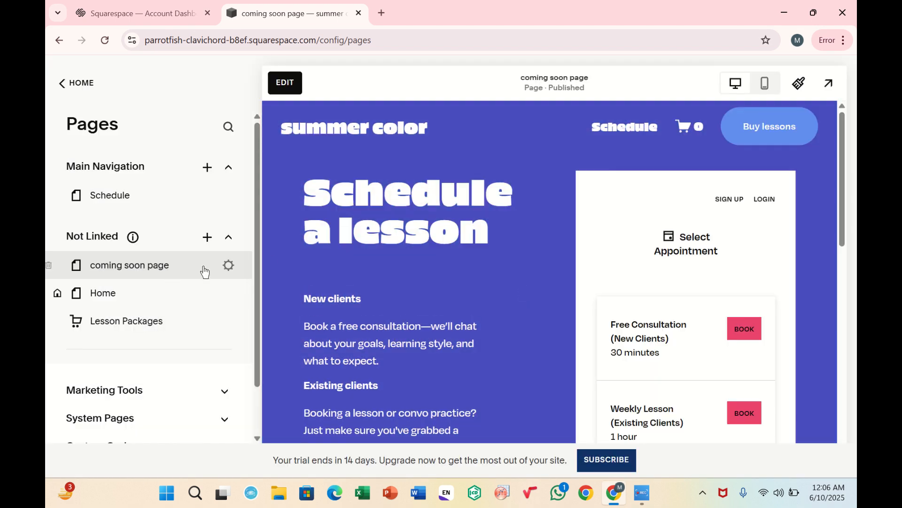
Set the coming soon page as the site's homepage and close its page settings.
{"action": "left_click", "coordinate": [225, 266]}
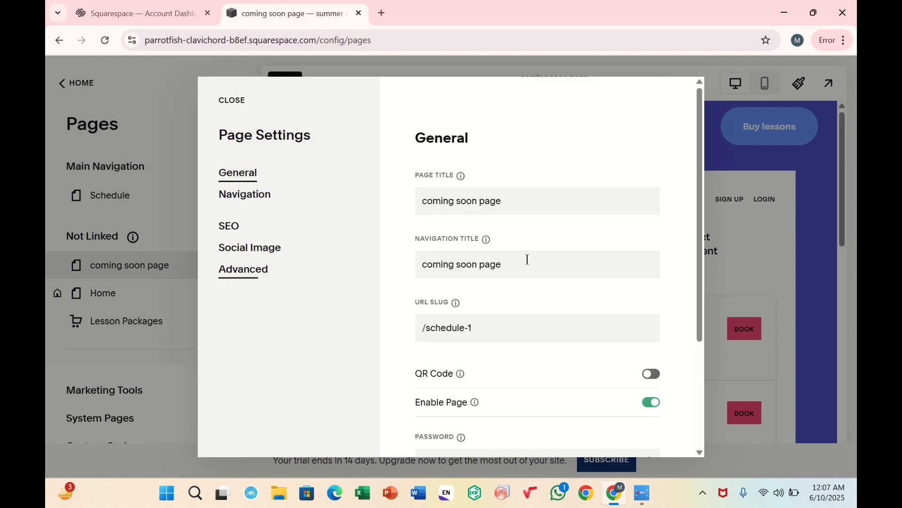
{"action": "scroll", "coordinate": [528, 203], "scroll_direction": "down", "scroll_amount": 3}
{"action": "mouse_move", "coordinate": [441, 228]}
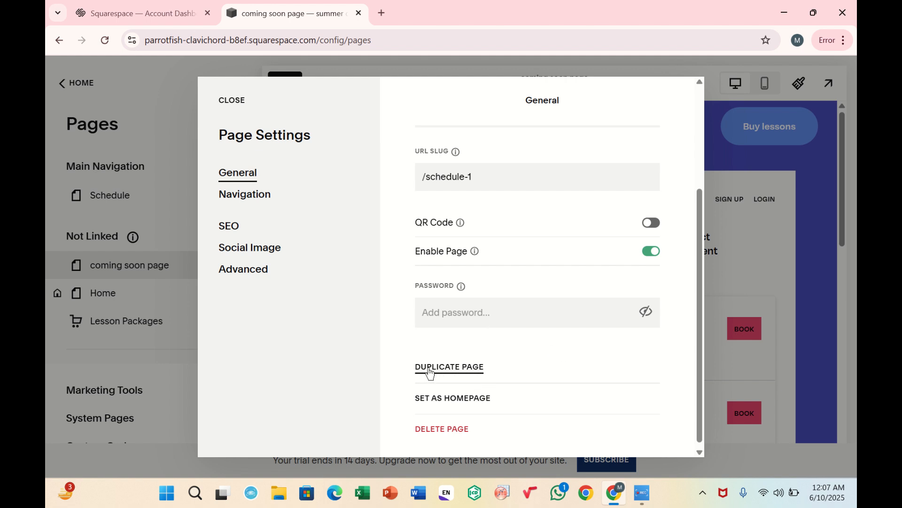
{"action": "left_click", "coordinate": [452, 399]}
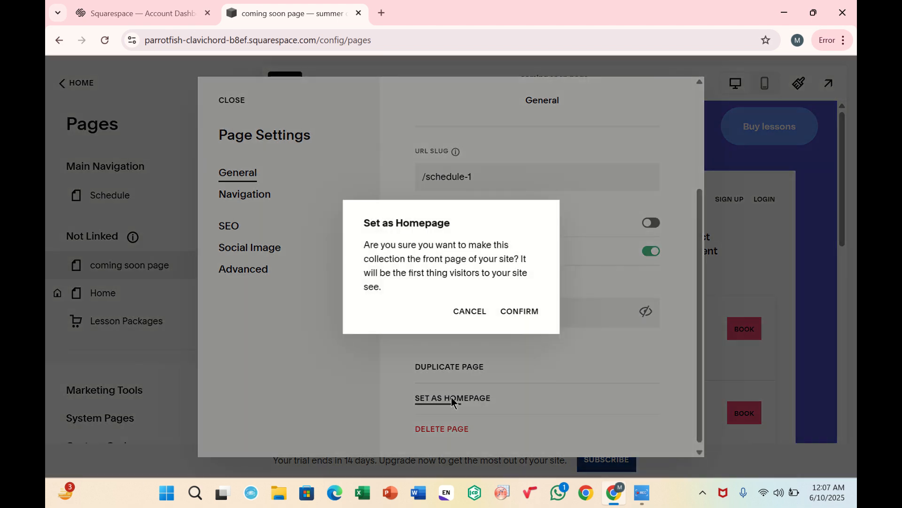
{"action": "left_click", "coordinate": [519, 309]}
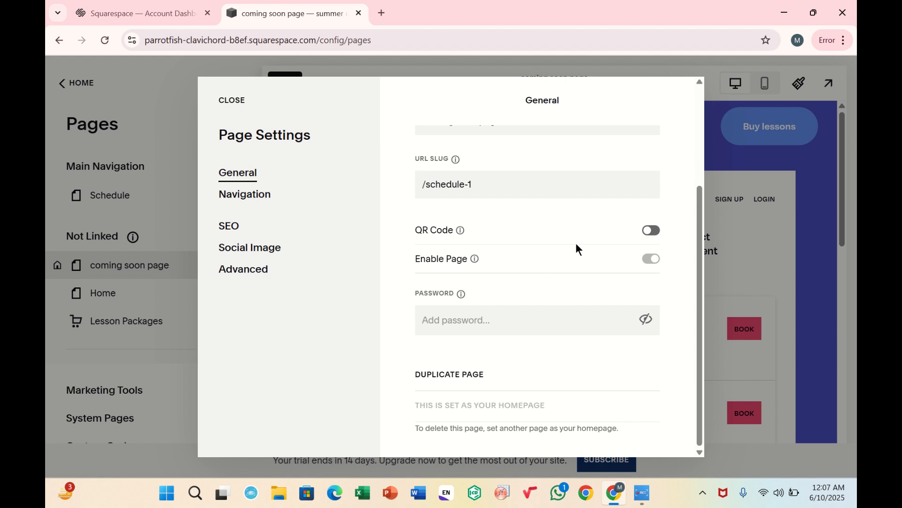
{"action": "left_click", "coordinate": [237, 108]}
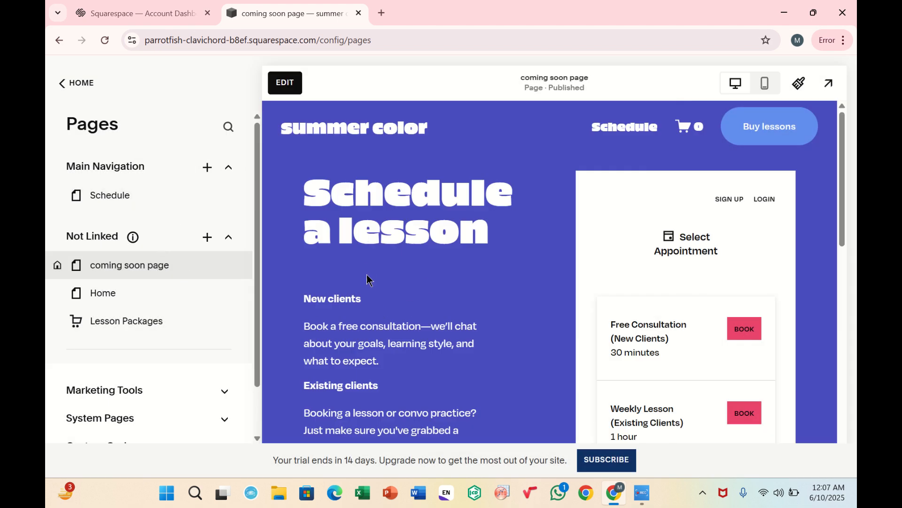
Edit the coming soon page and delete its heading, scheduling, text and button blocks.
{"action": "left_click", "coordinate": [284, 83]}
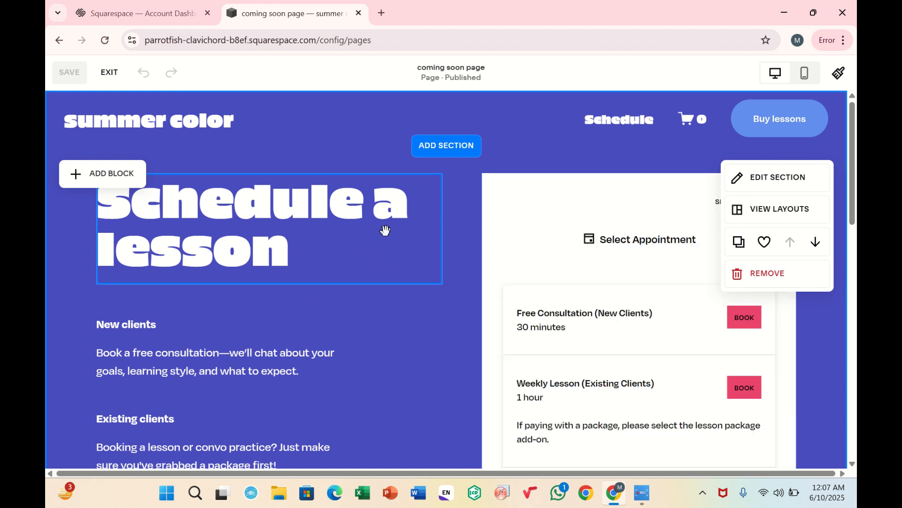
{"action": "left_click", "coordinate": [319, 231]}
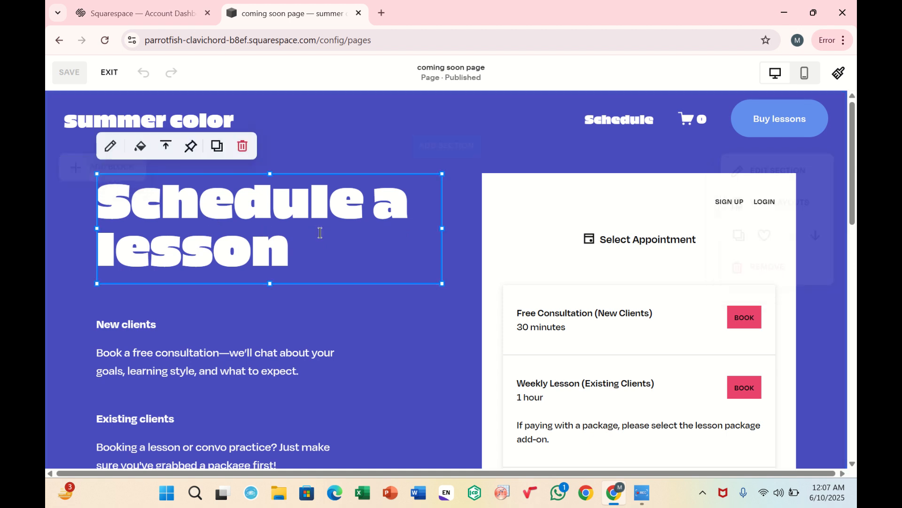
{"action": "key", "text": "Delete"}
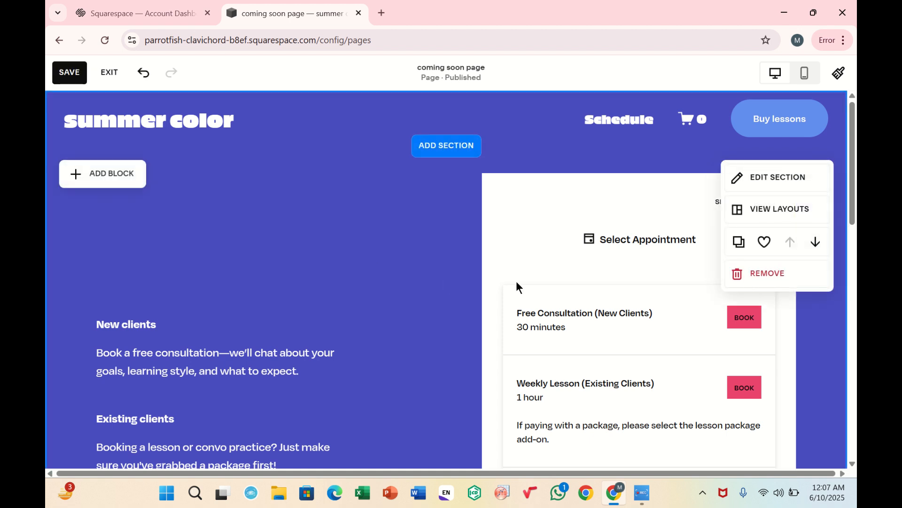
{"action": "left_click", "coordinate": [575, 290]}
{"action": "key", "text": "Delete"}
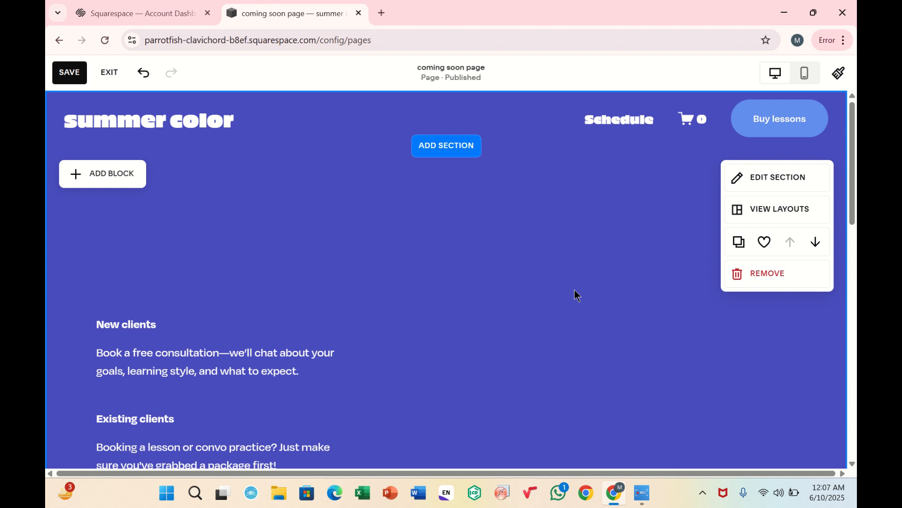
{"action": "left_click", "coordinate": [340, 362]}
{"action": "key", "text": "Delete"}
{"action": "scroll", "coordinate": [340, 362], "scroll_direction": "down", "scroll_amount": 1}
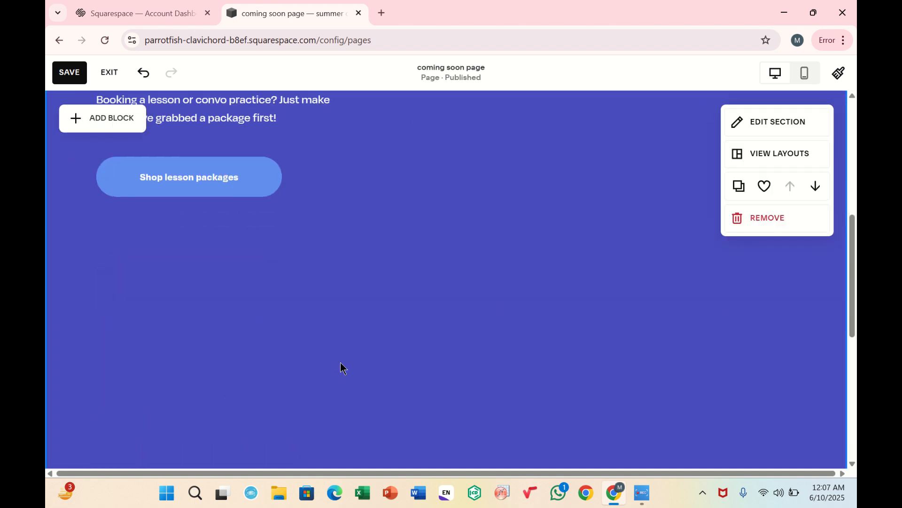
{"action": "left_click", "coordinate": [181, 221]}
{"action": "key", "text": "Delete"}
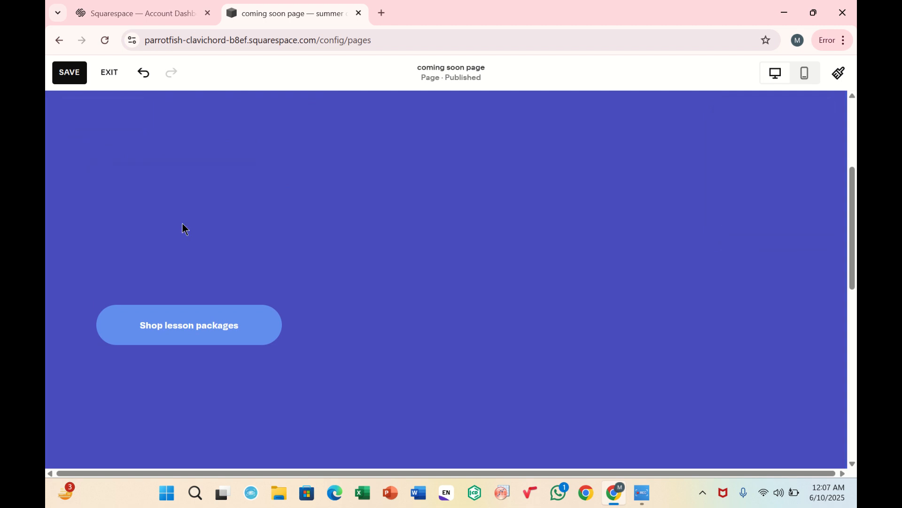
{"action": "left_click", "coordinate": [165, 334]}
{"action": "key", "text": "Delete"}
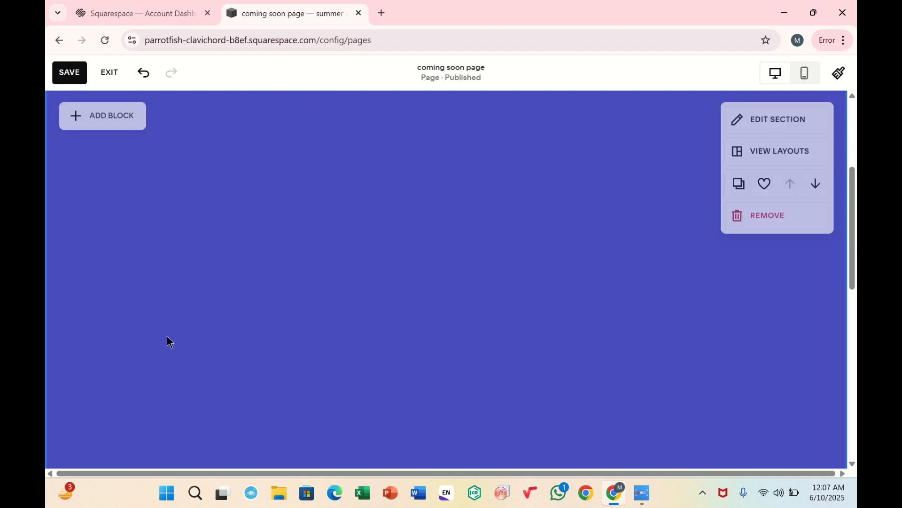
{"action": "scroll", "coordinate": [167, 341], "scroll_direction": "up", "scroll_amount": 1}
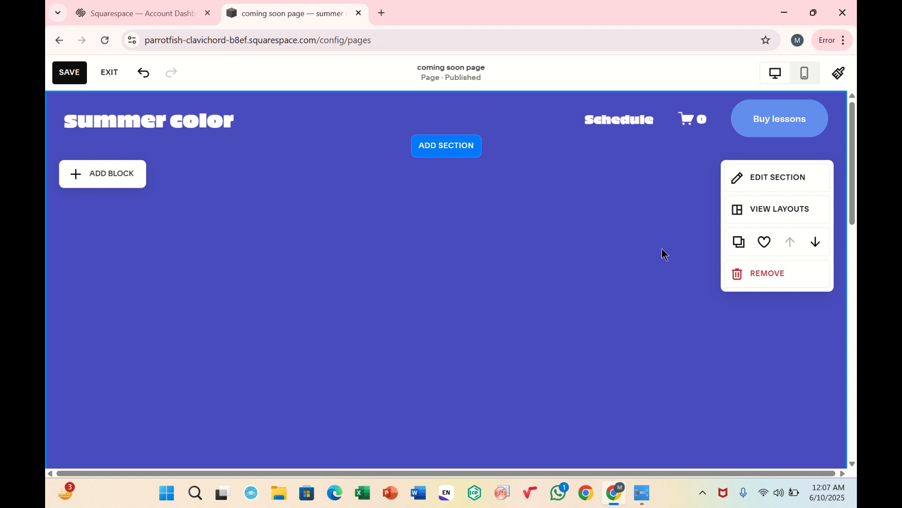
{"action": "left_click", "coordinate": [751, 182]}
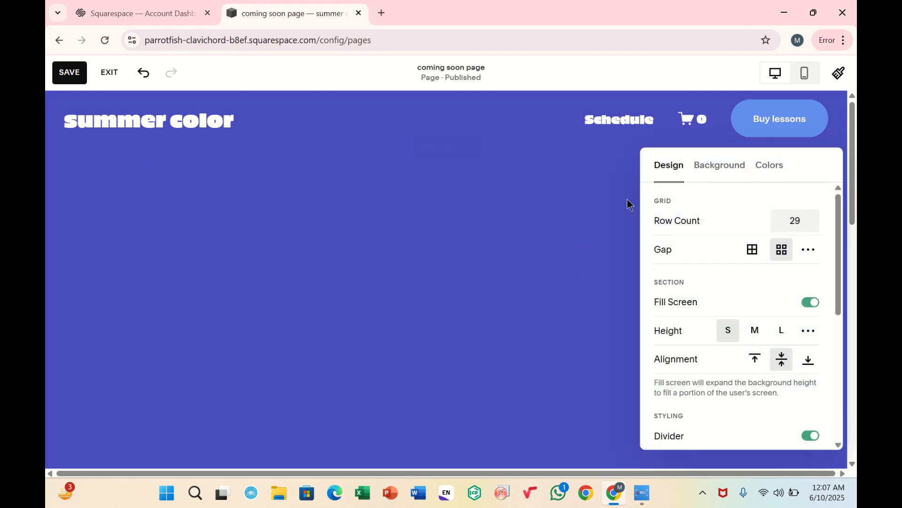
{"action": "left_click", "coordinate": [577, 214]}
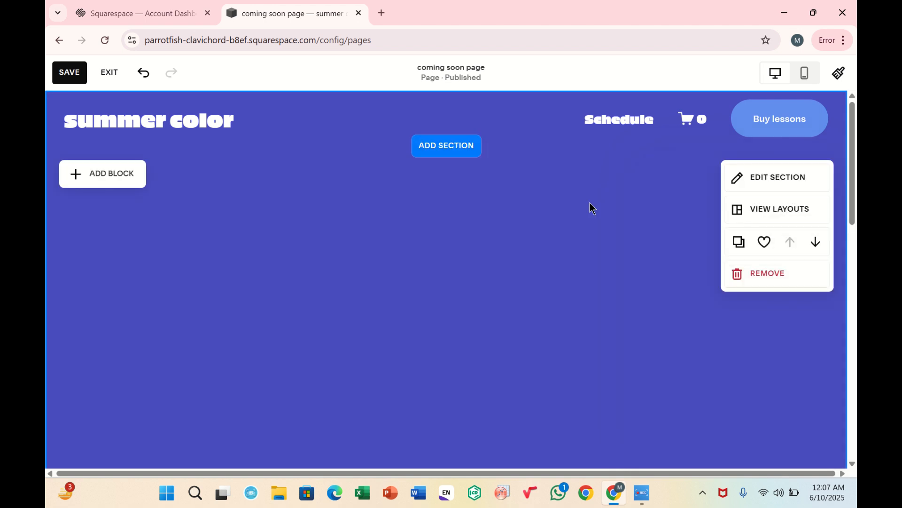
{"action": "left_click", "coordinate": [105, 173]}
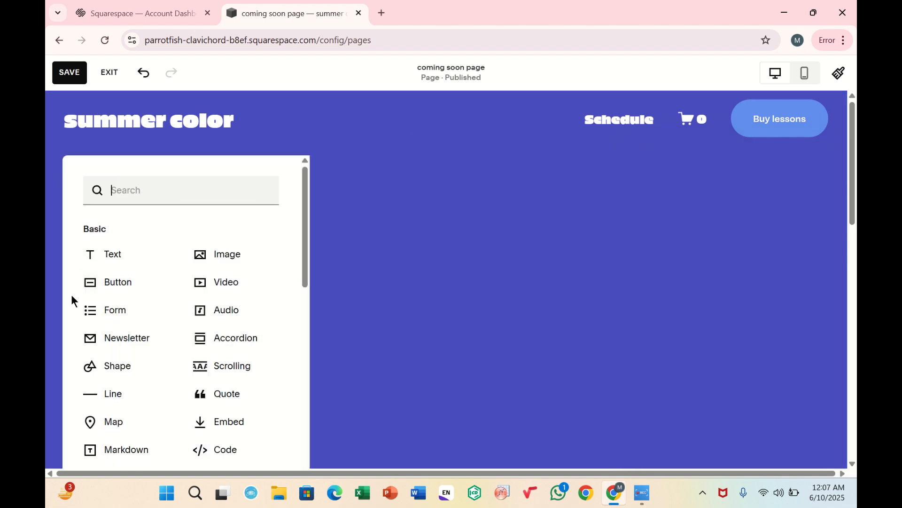
{"action": "left_click", "coordinate": [90, 294]}
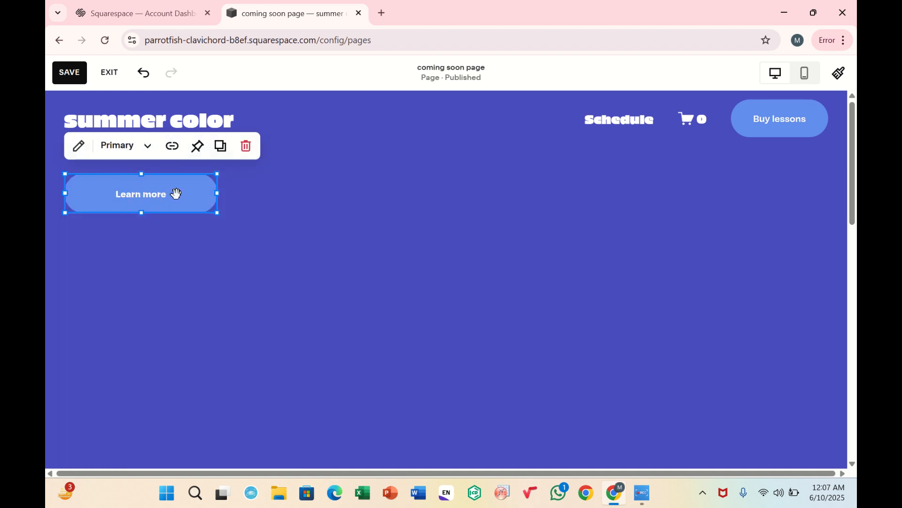
{"action": "left_click", "coordinate": [244, 146]}
Add a text block to the empty section and write coming soon... in it.
{"action": "left_click", "coordinate": [106, 169]}
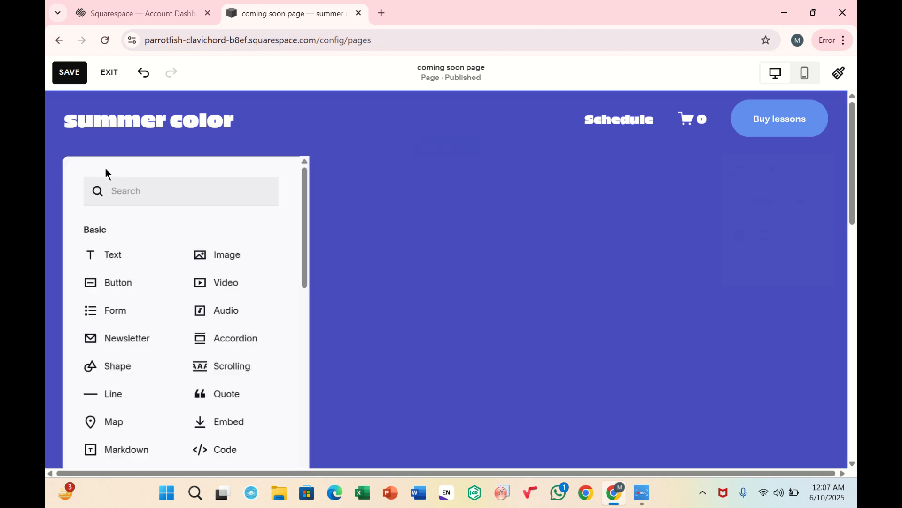
{"action": "left_click", "coordinate": [93, 246]}
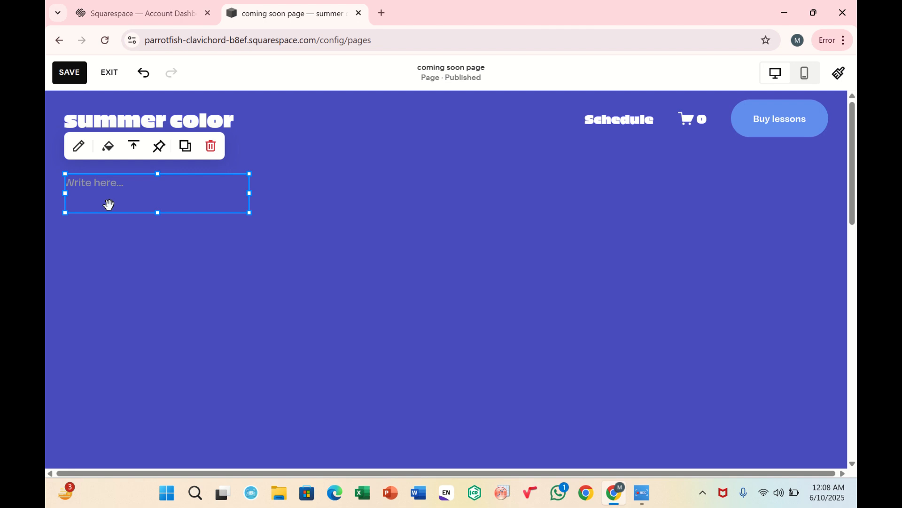
{"action": "left_click", "coordinate": [95, 182]}
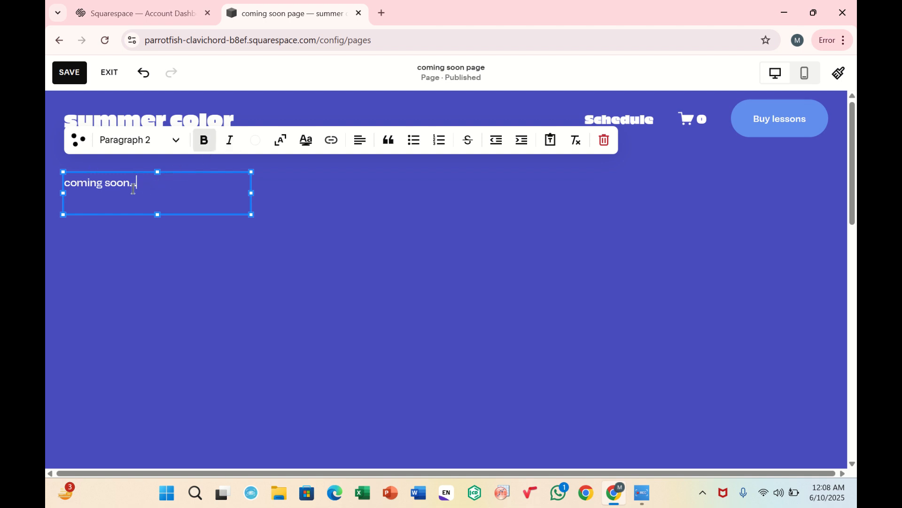
Format the coming soon... text as bold with a larger font size.
{"action": "left_click_drag", "start_coordinate": [135, 185], "coordinate": [60, 193]}
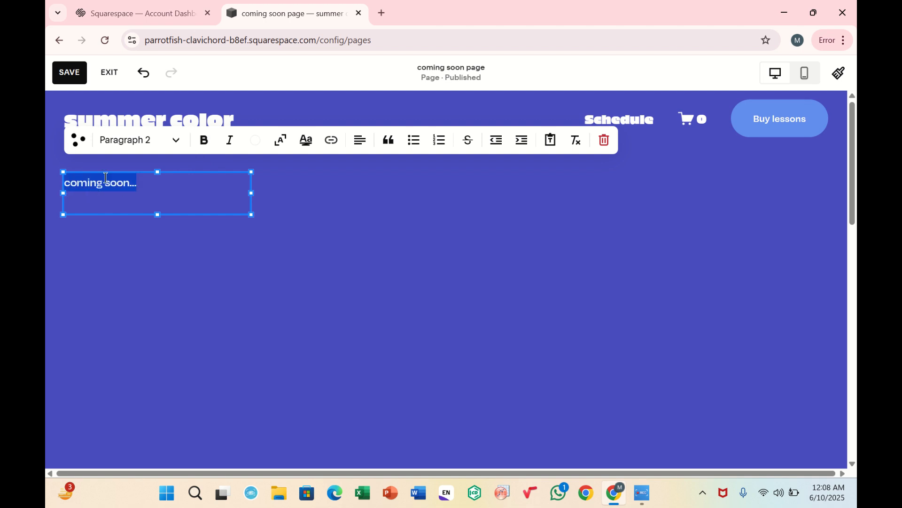
{"action": "left_click", "coordinate": [203, 143]}
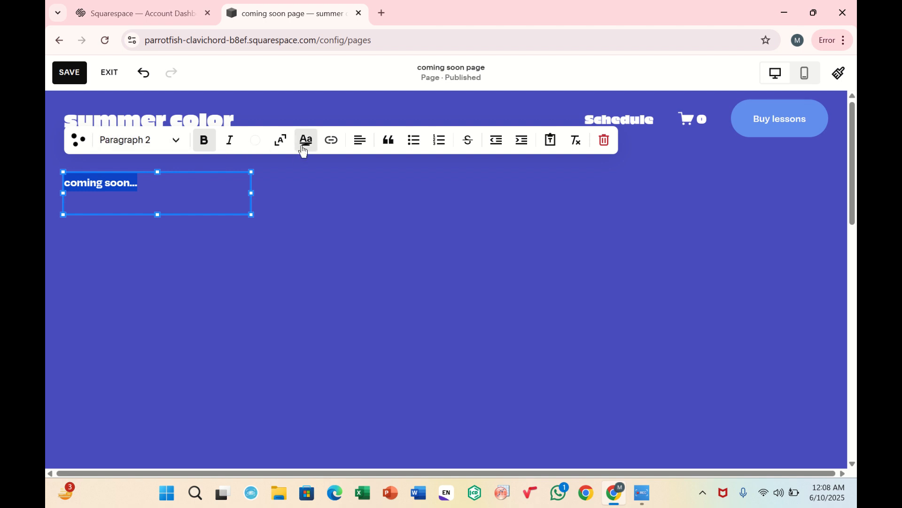
{"action": "left_click", "coordinate": [287, 149]}
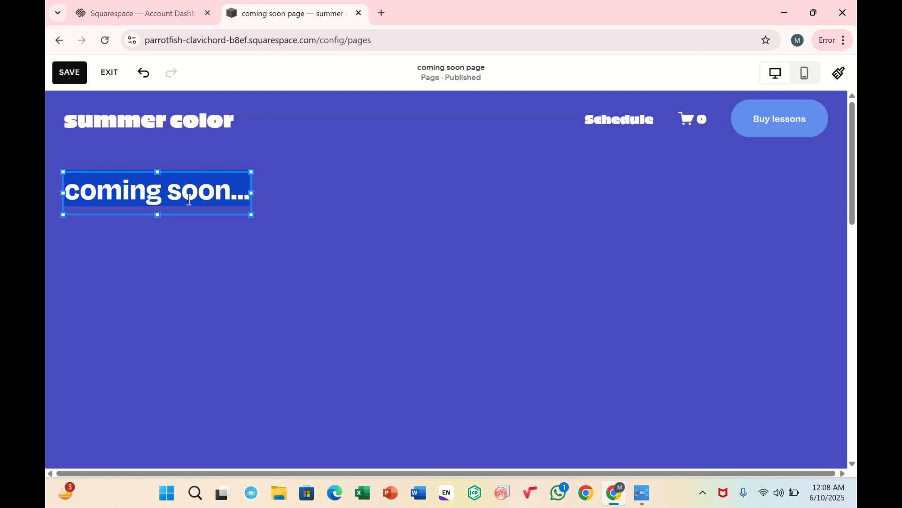
{"action": "left_click", "coordinate": [235, 246]}
Move the text block to the middle of the section, save the page and exit the editor.
{"action": "left_click_drag", "start_coordinate": [213, 196], "coordinate": [470, 248]}
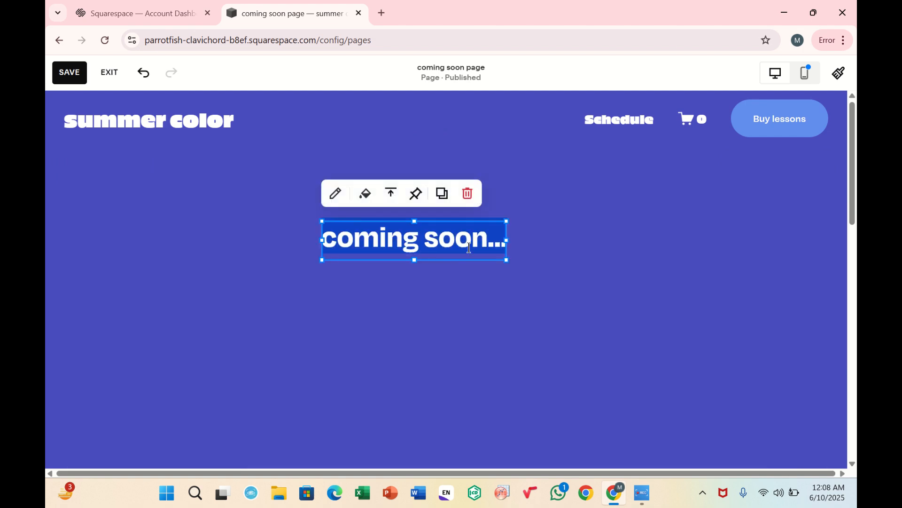
{"action": "left_click", "coordinate": [82, 75]}
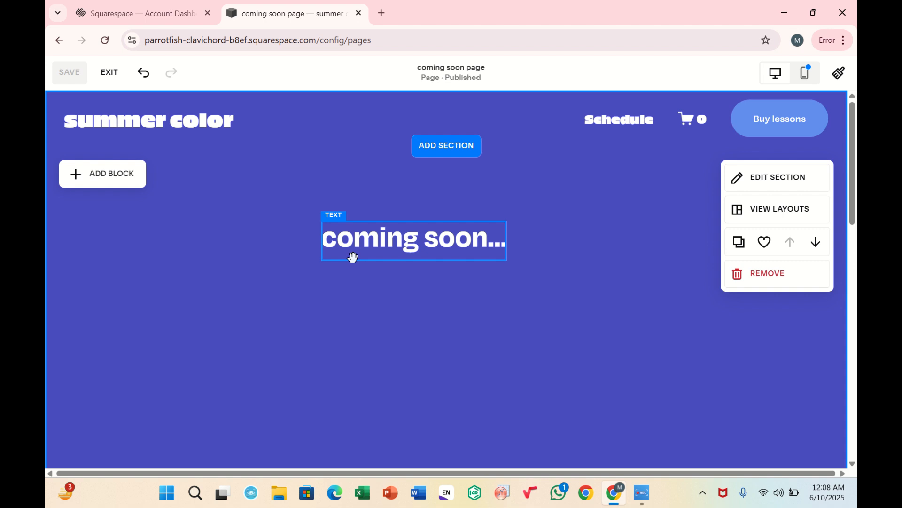
{"action": "left_click", "coordinate": [109, 74]}
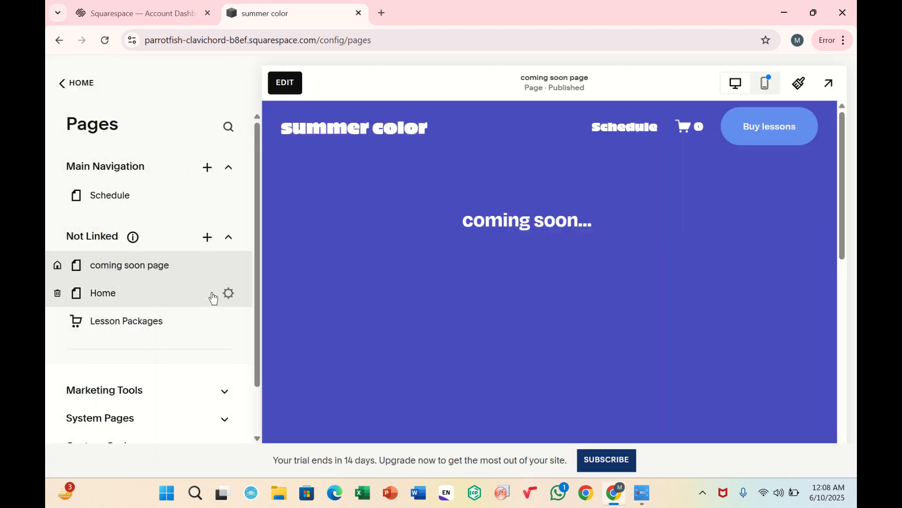
Preview the coming soon page in mobile view, then return to the desktop view.
{"action": "left_click", "coordinate": [765, 88]}
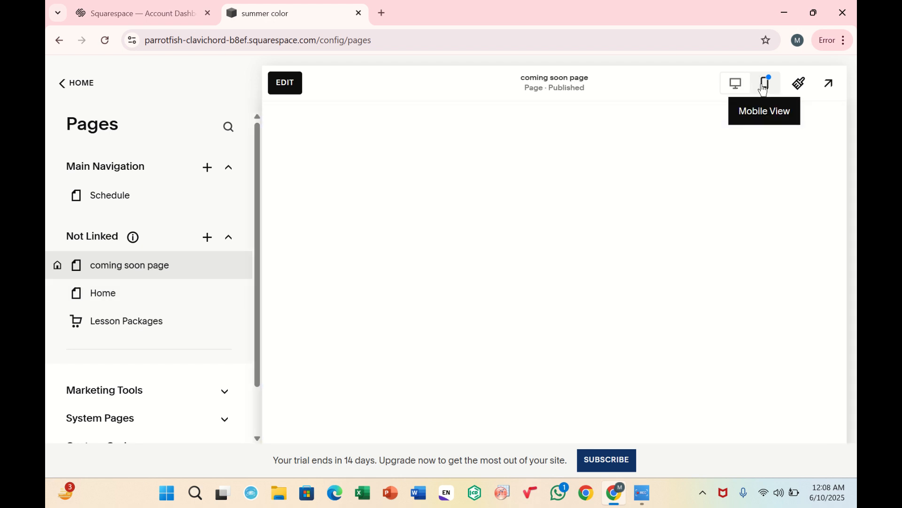
{"action": "scroll", "coordinate": [562, 215], "scroll_direction": "down", "scroll_amount": 6}
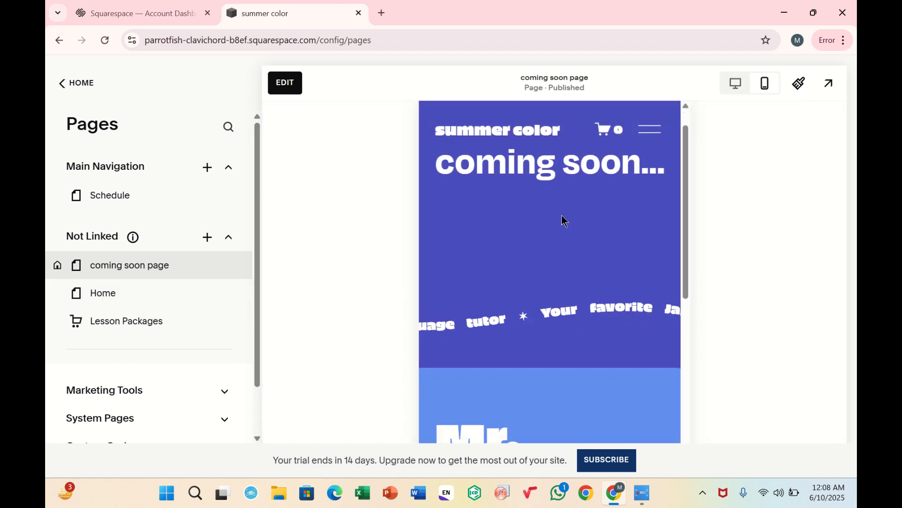
{"action": "scroll", "coordinate": [562, 216], "scroll_direction": "down", "scroll_amount": 2}
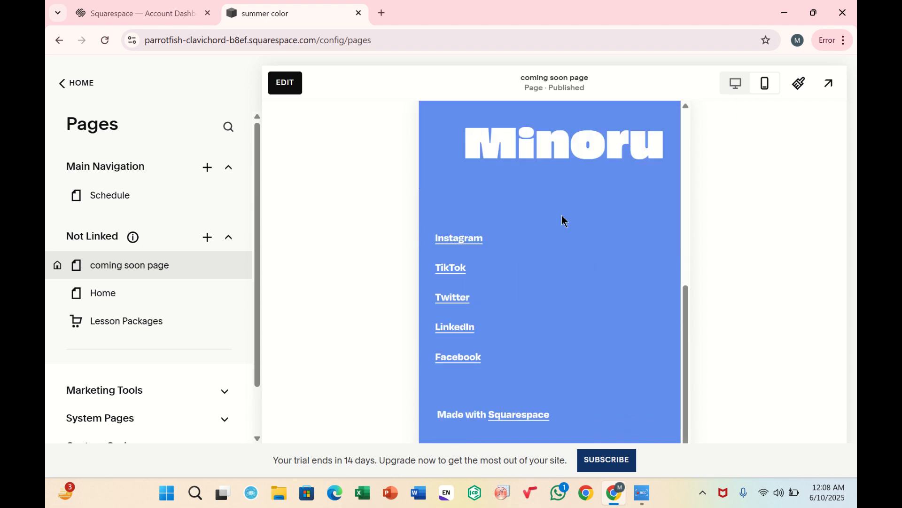
{"action": "scroll", "coordinate": [563, 215], "scroll_direction": "up", "scroll_amount": 8}
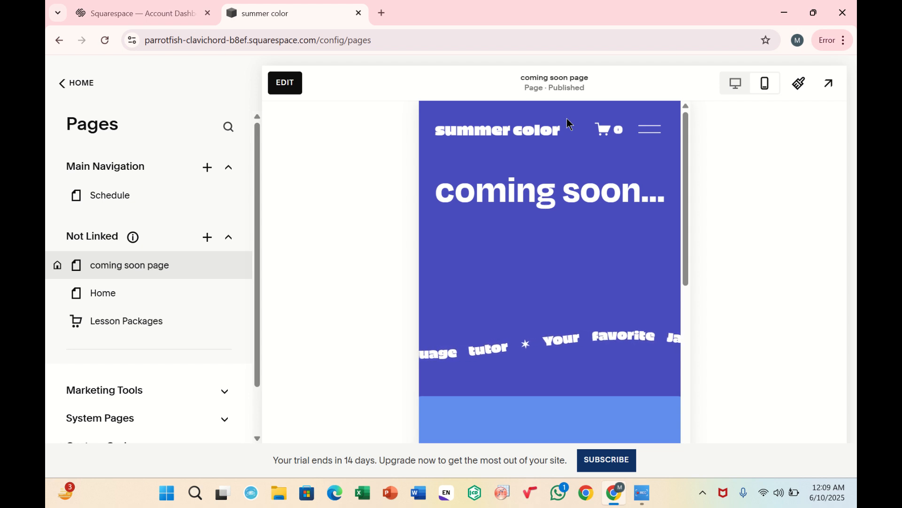
{"action": "left_click", "coordinate": [736, 84]}
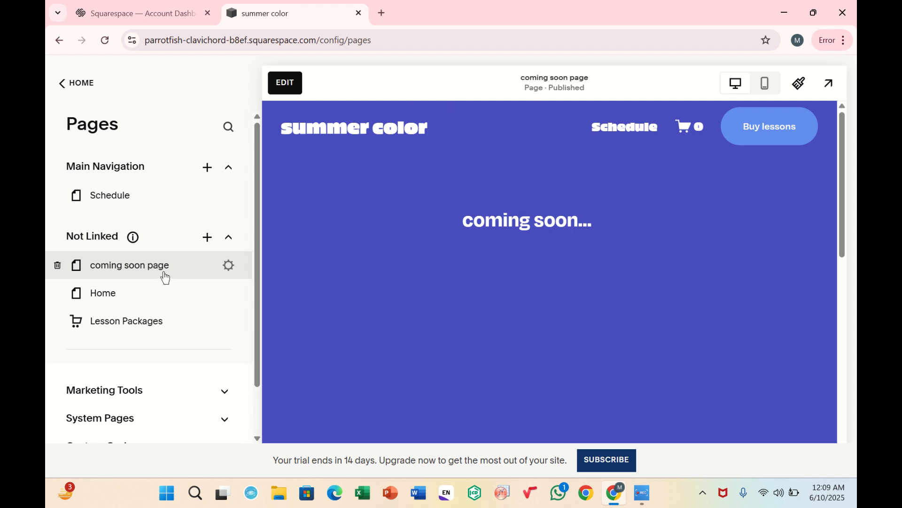
Move the coming soon page, Home and Lesson Packages pages into the Main Navigation group.
{"action": "left_click_drag", "start_coordinate": [165, 278], "coordinate": [109, 199]}
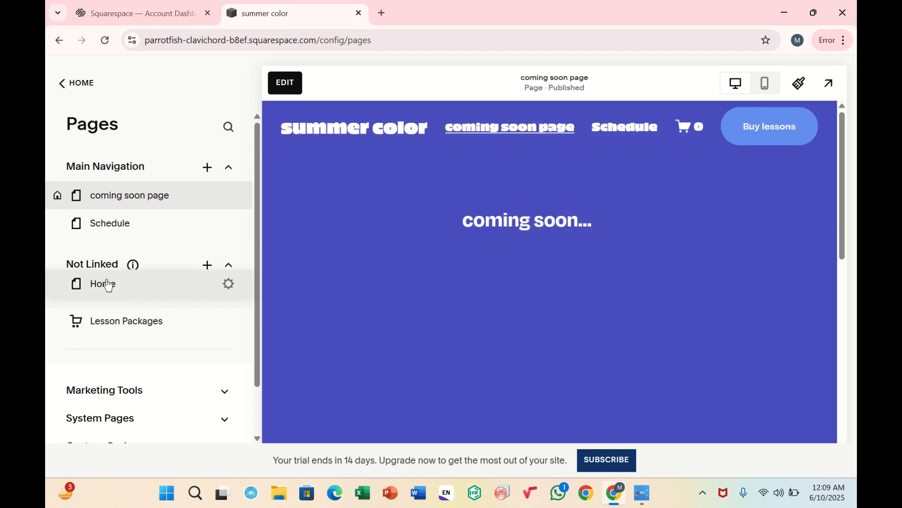
{"action": "left_click_drag", "start_coordinate": [108, 284], "coordinate": [113, 229]}
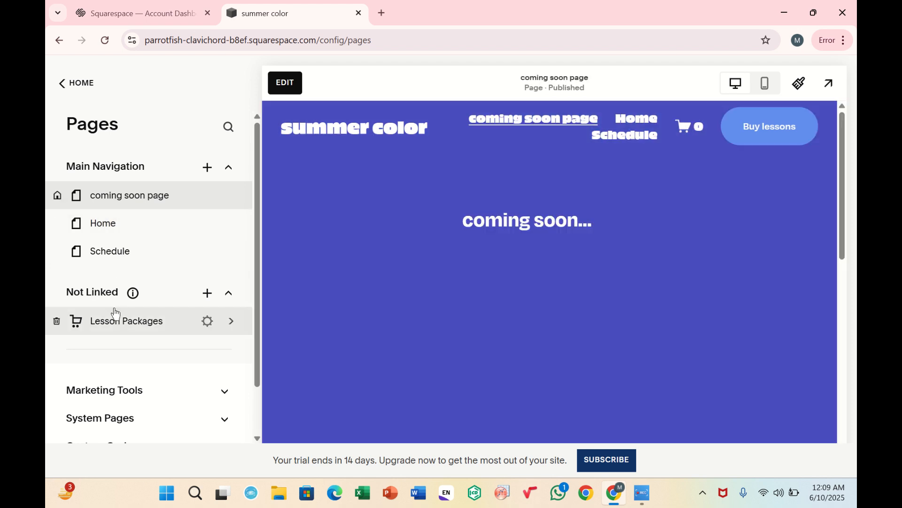
{"action": "left_click_drag", "start_coordinate": [115, 312], "coordinate": [124, 249]}
Open the Lesson Packages page, then go back to the pages list and select the coming soon page.
{"action": "left_click", "coordinate": [124, 249]}
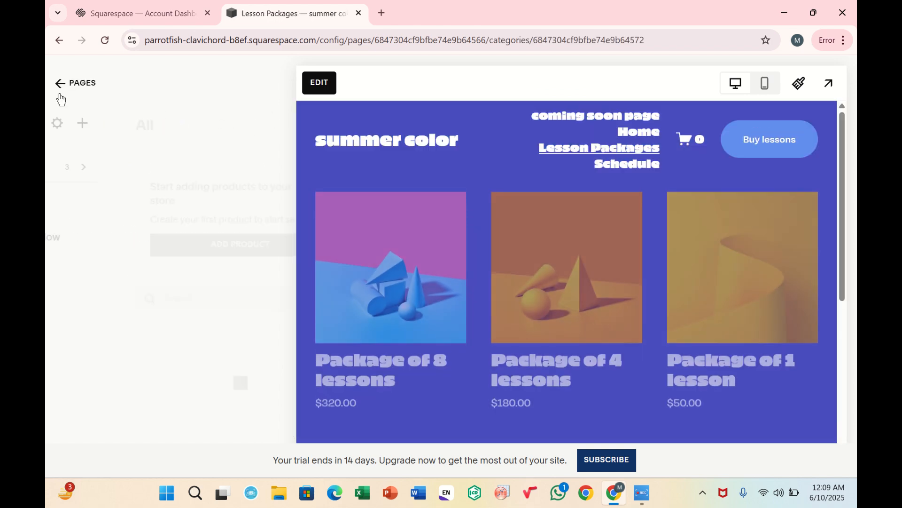
{"action": "left_click", "coordinate": [254, 195]}
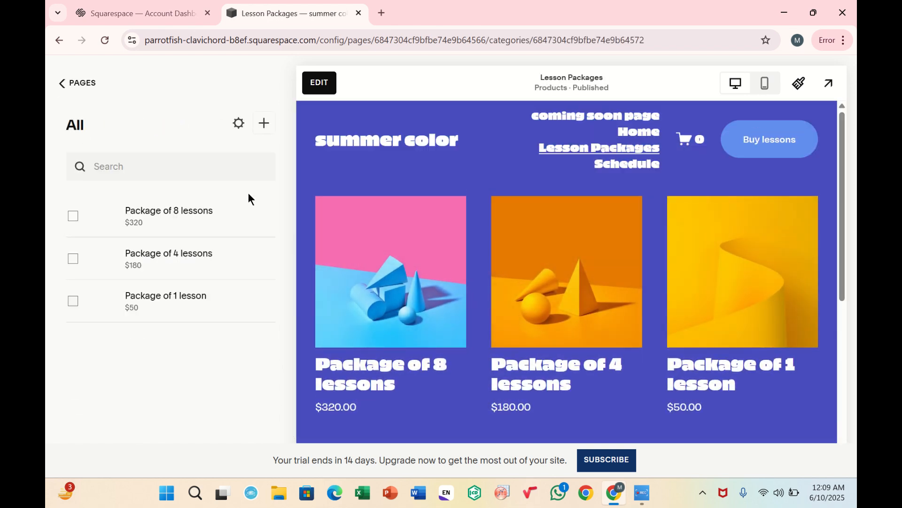
{"action": "left_click", "coordinate": [57, 83]}
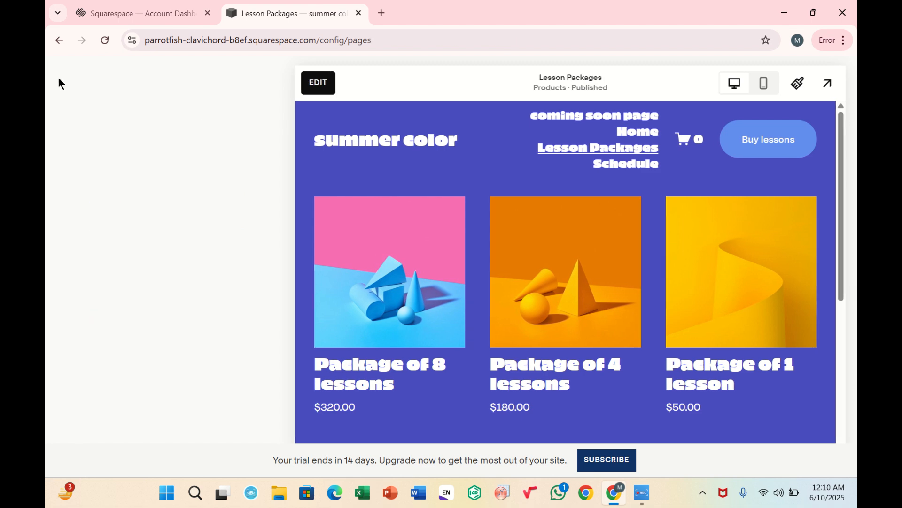
{"action": "left_click", "coordinate": [122, 198]}
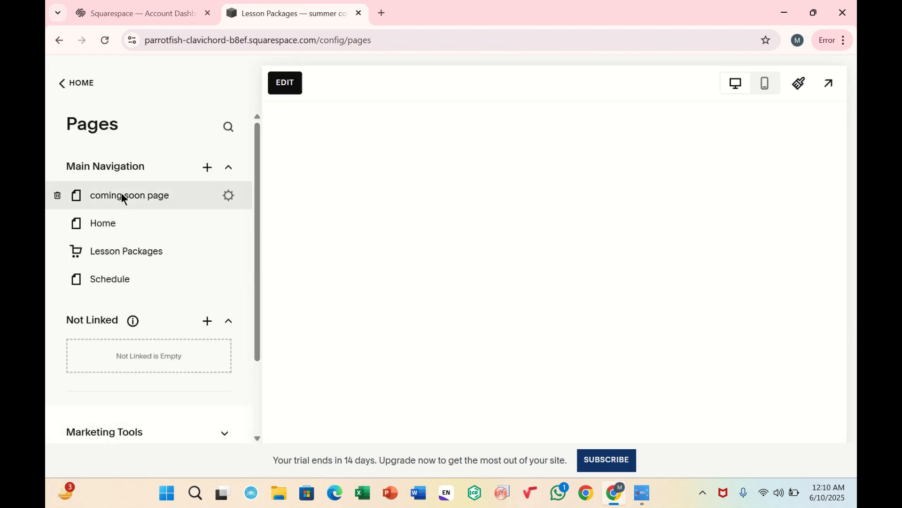